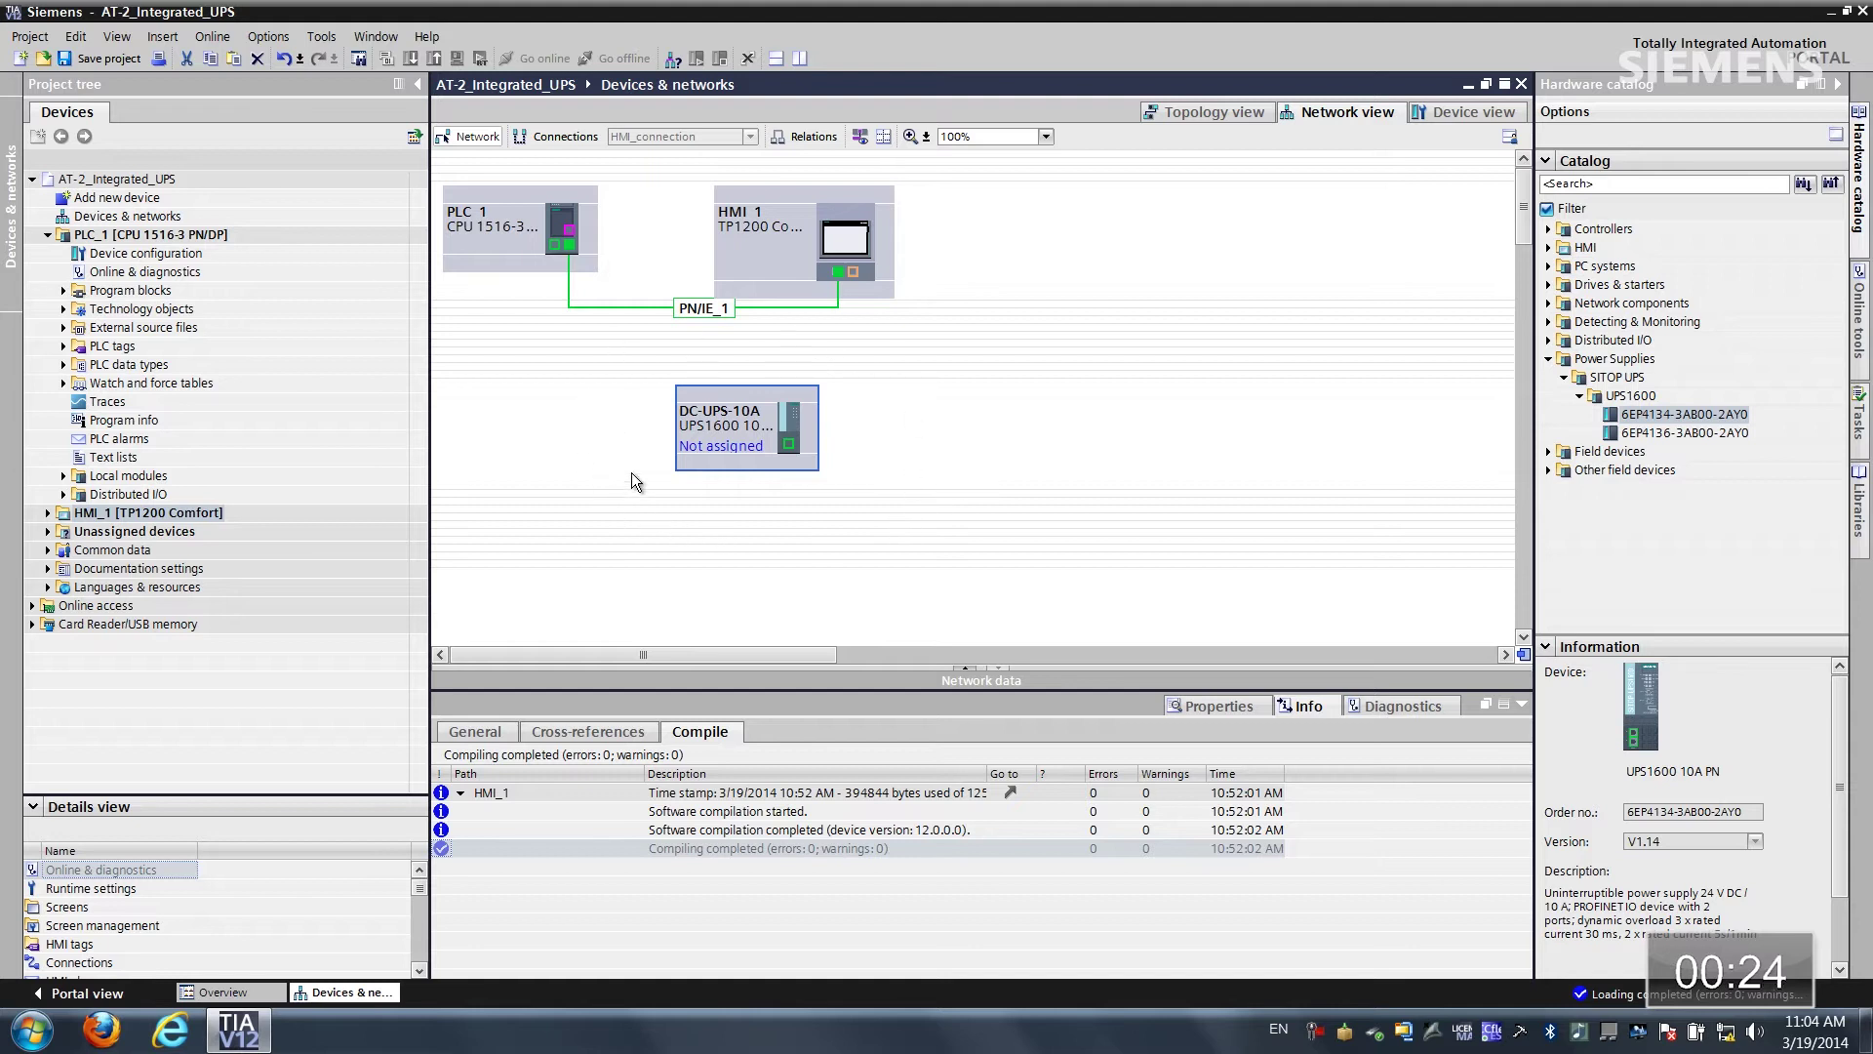
# Review the DC-UPS-10A properties for Ethernet addressing, buffering and signaling.
pyautogui.rightClick(786, 423)
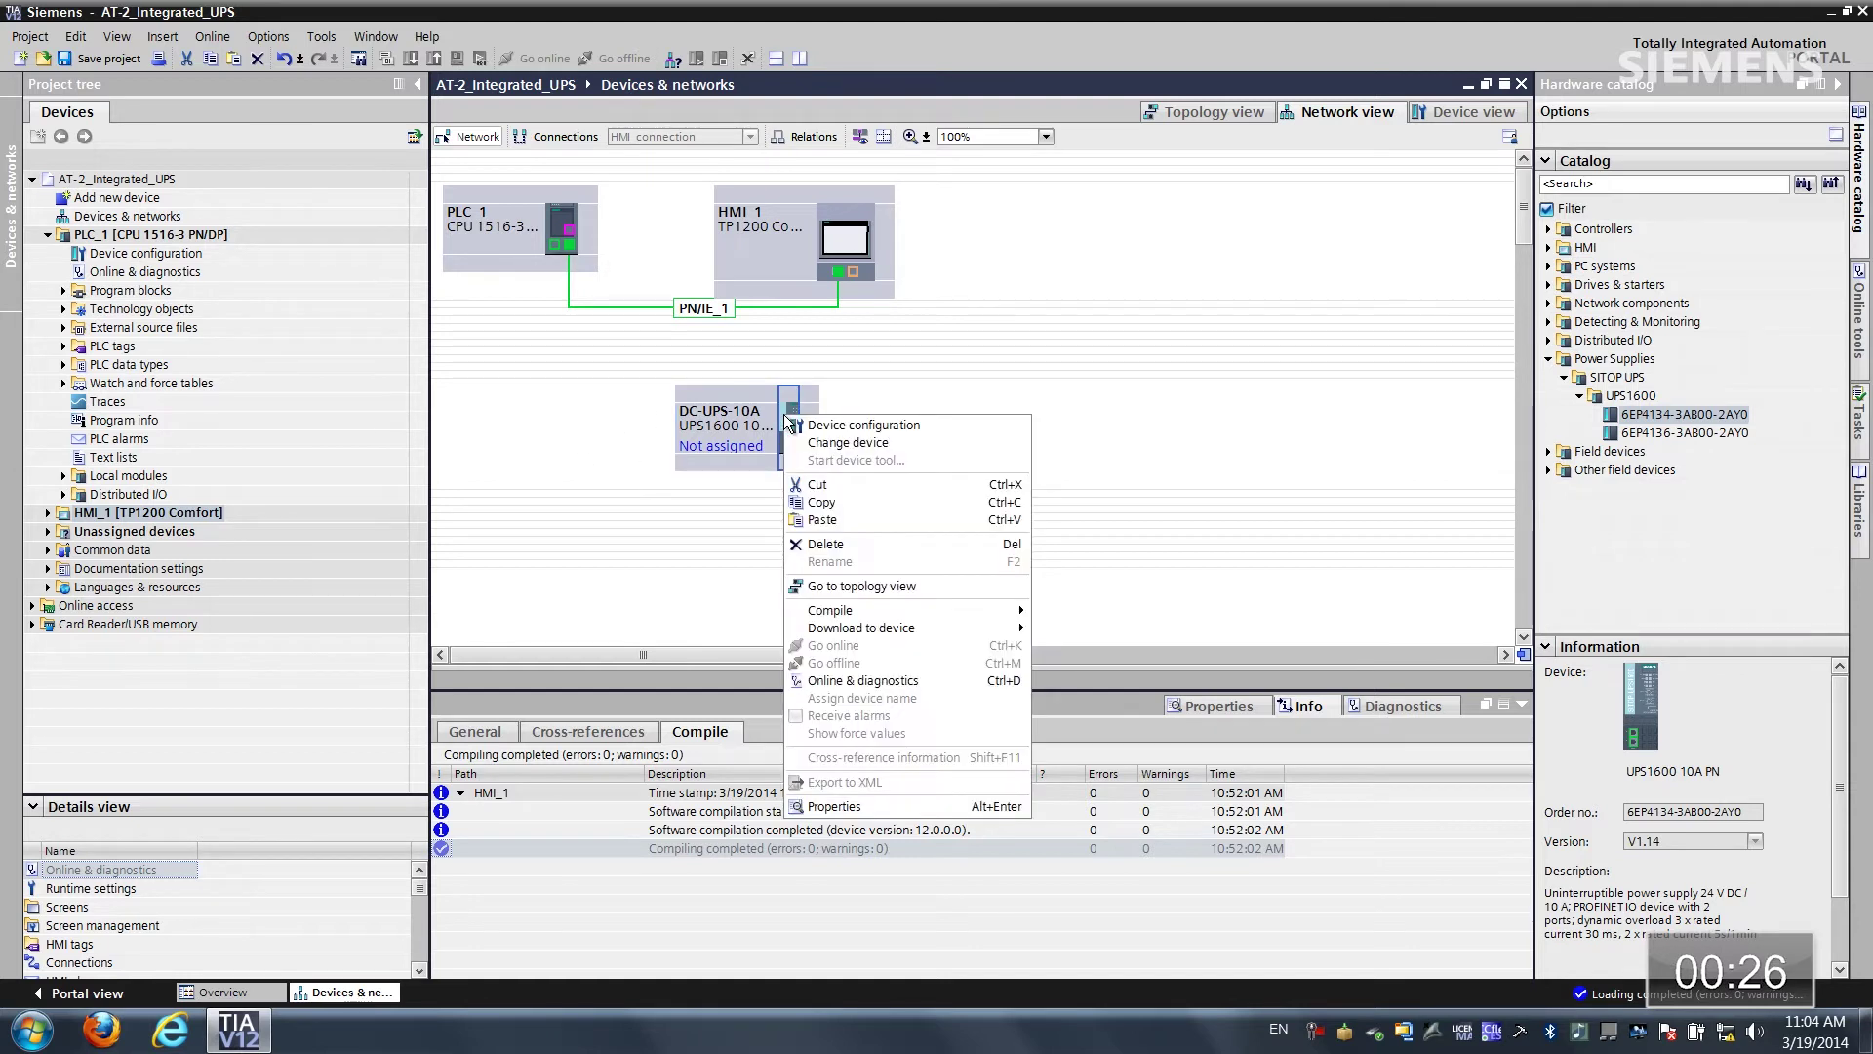
pyautogui.click(853, 809)
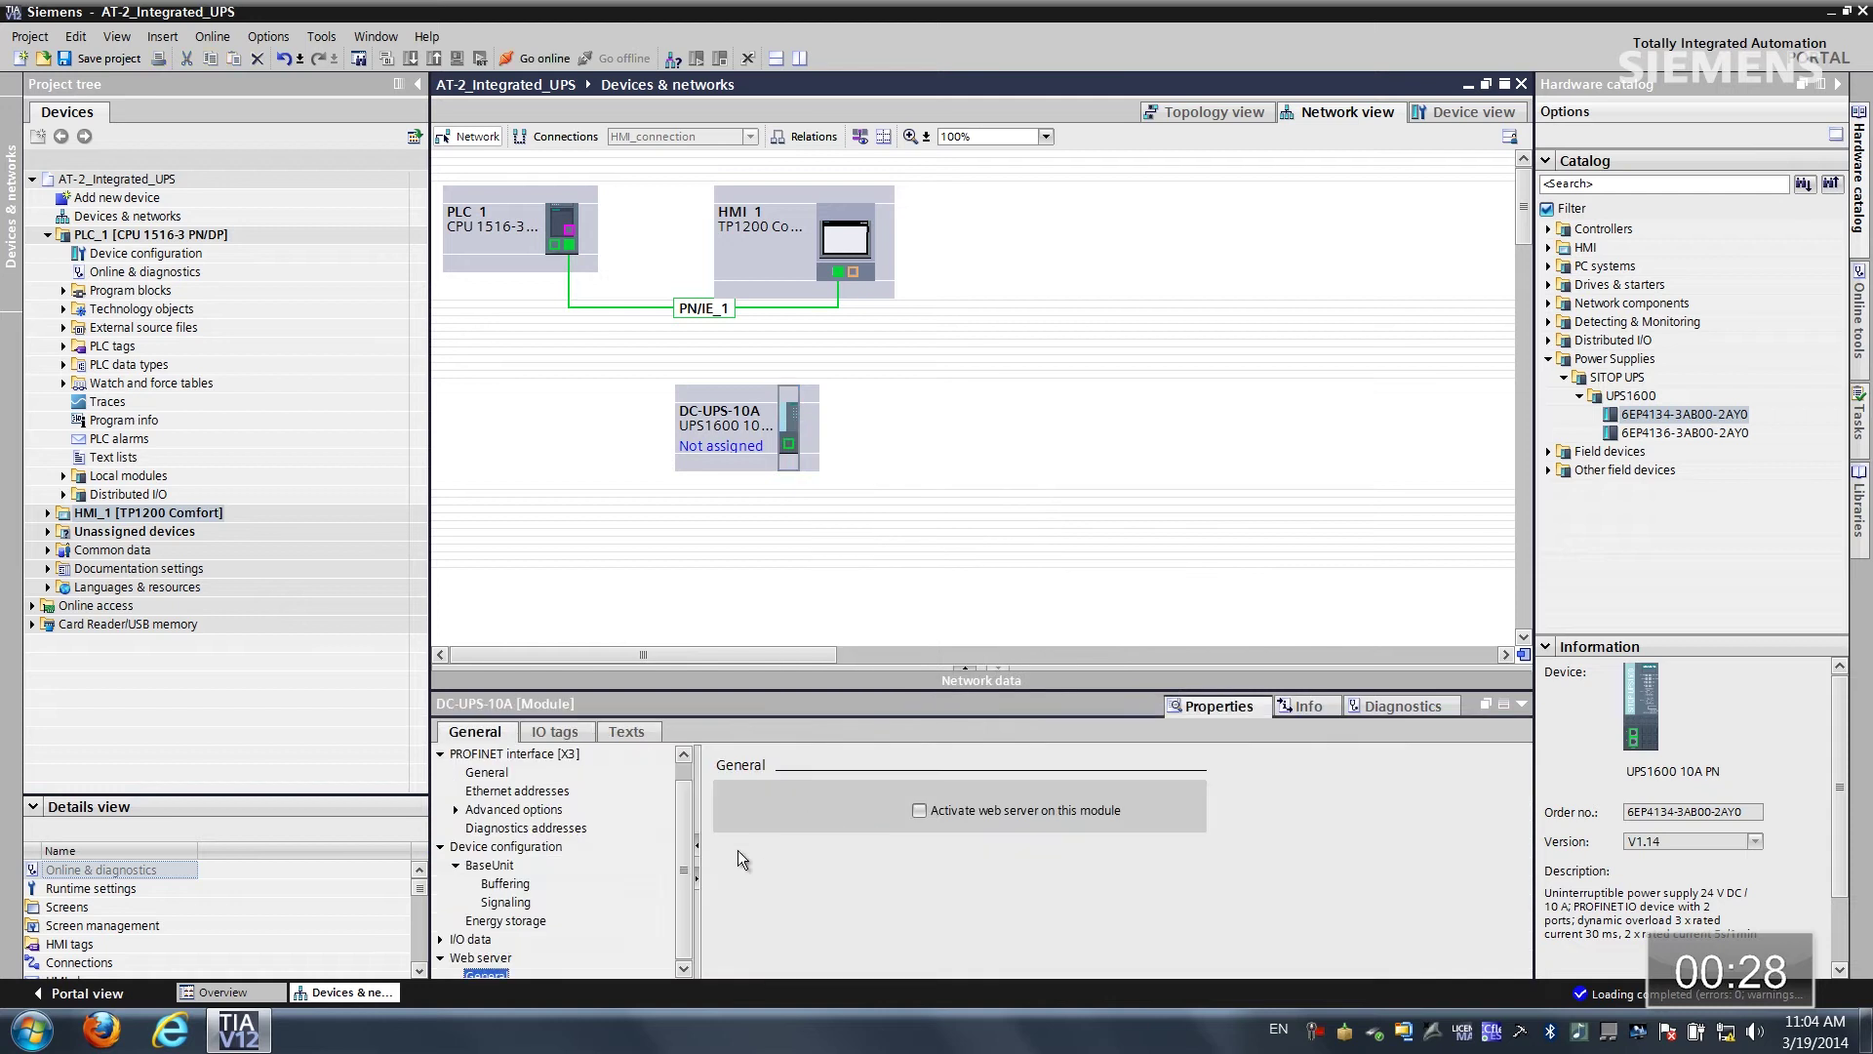
pyautogui.click(538, 792)
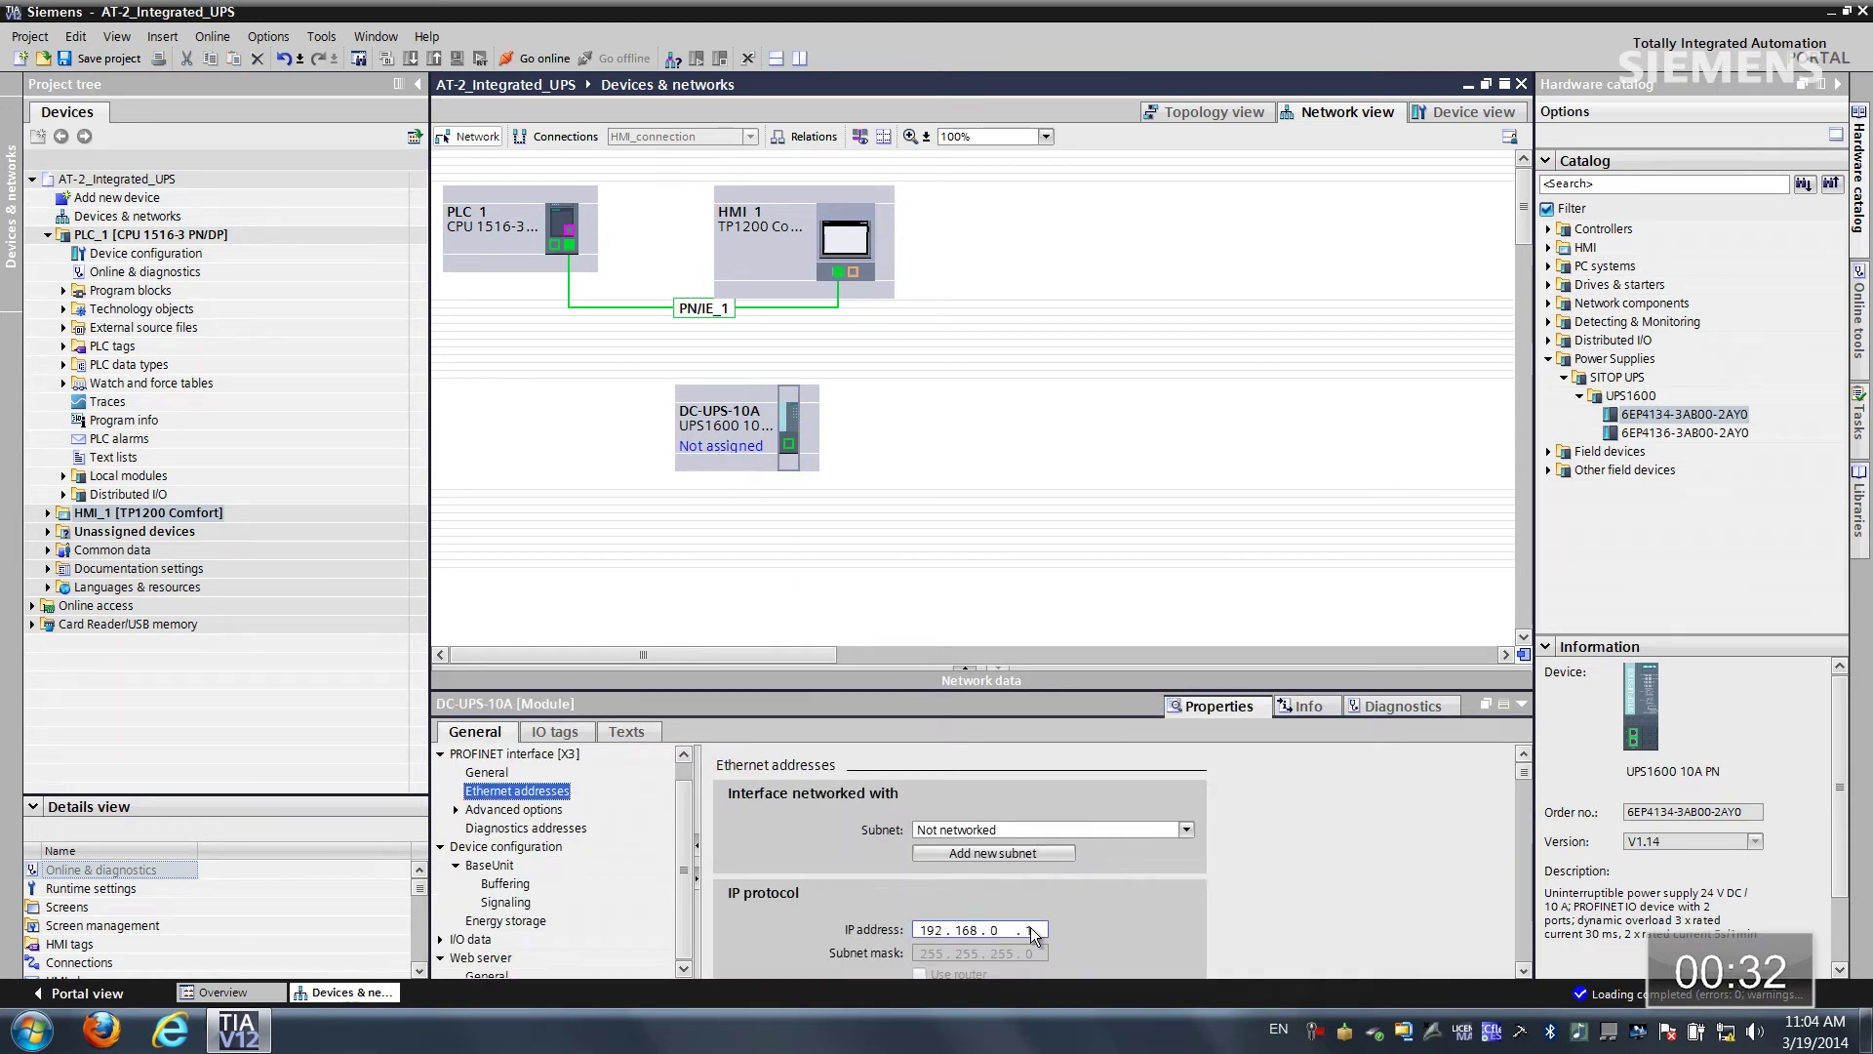
pyautogui.click(506, 885)
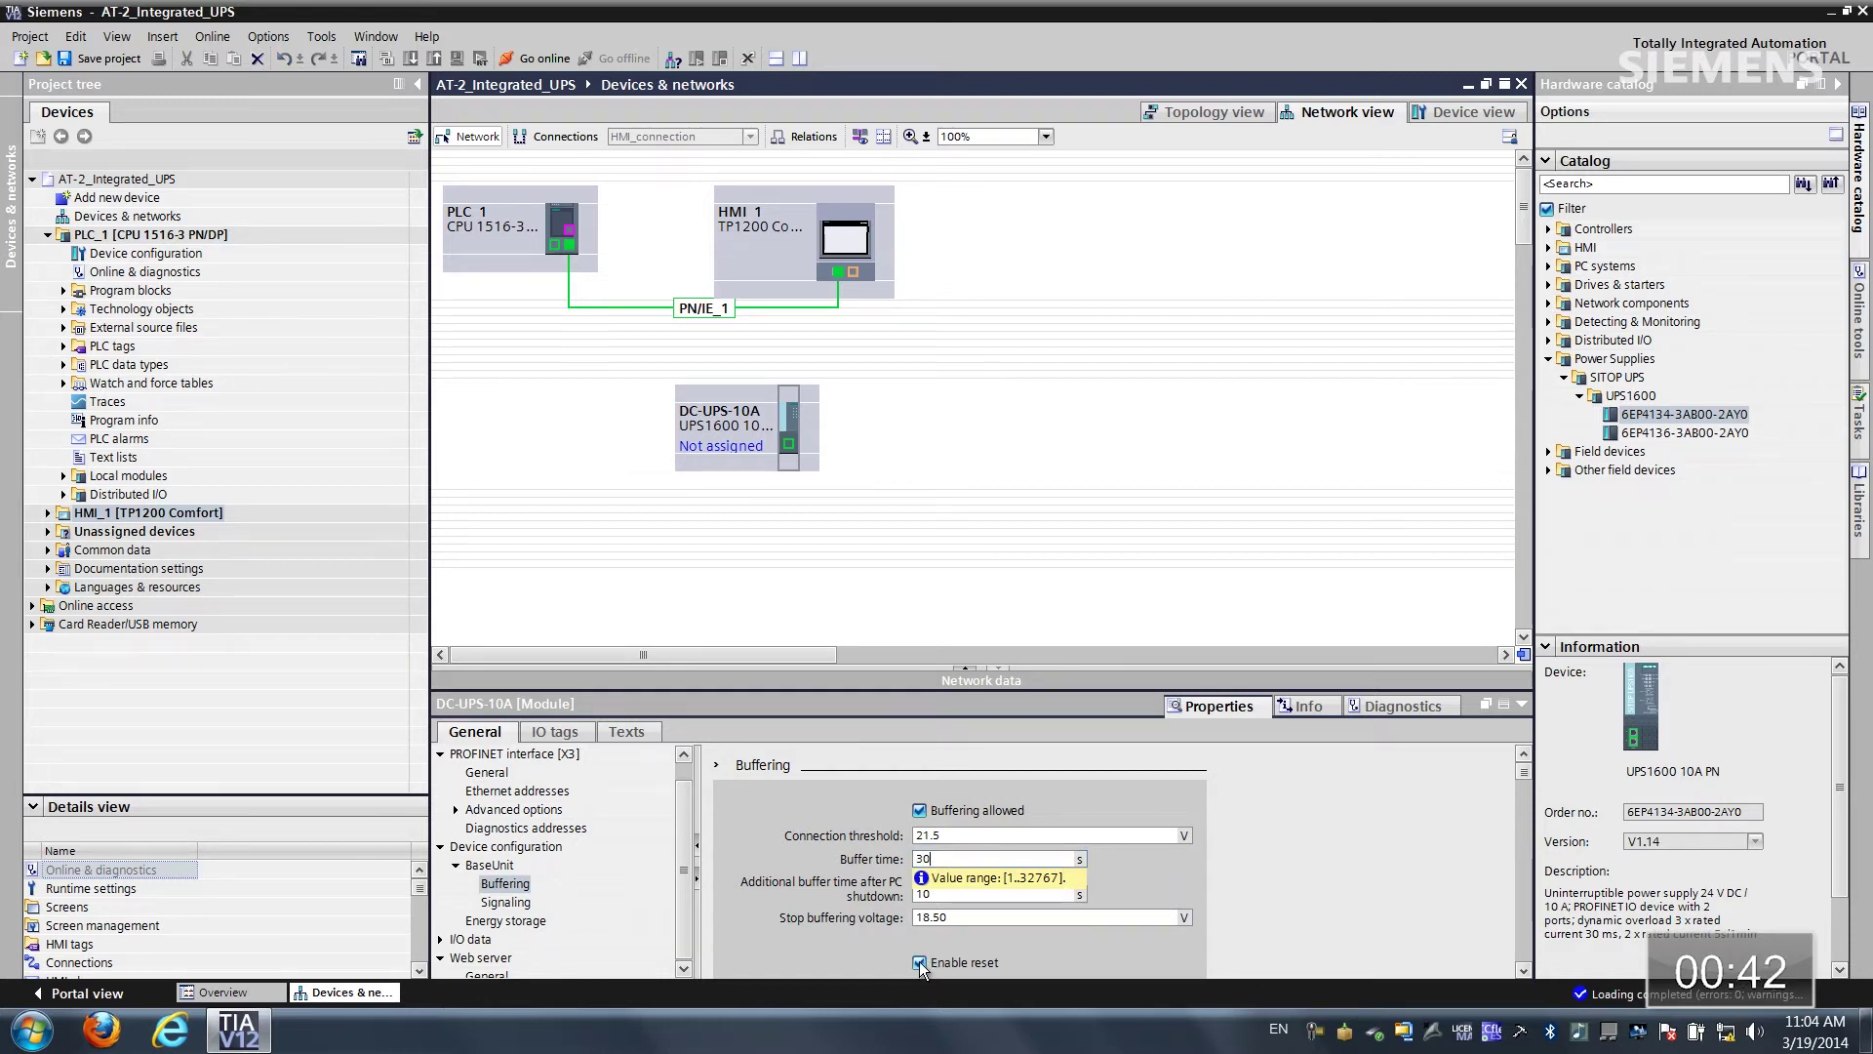
pyautogui.click(505, 904)
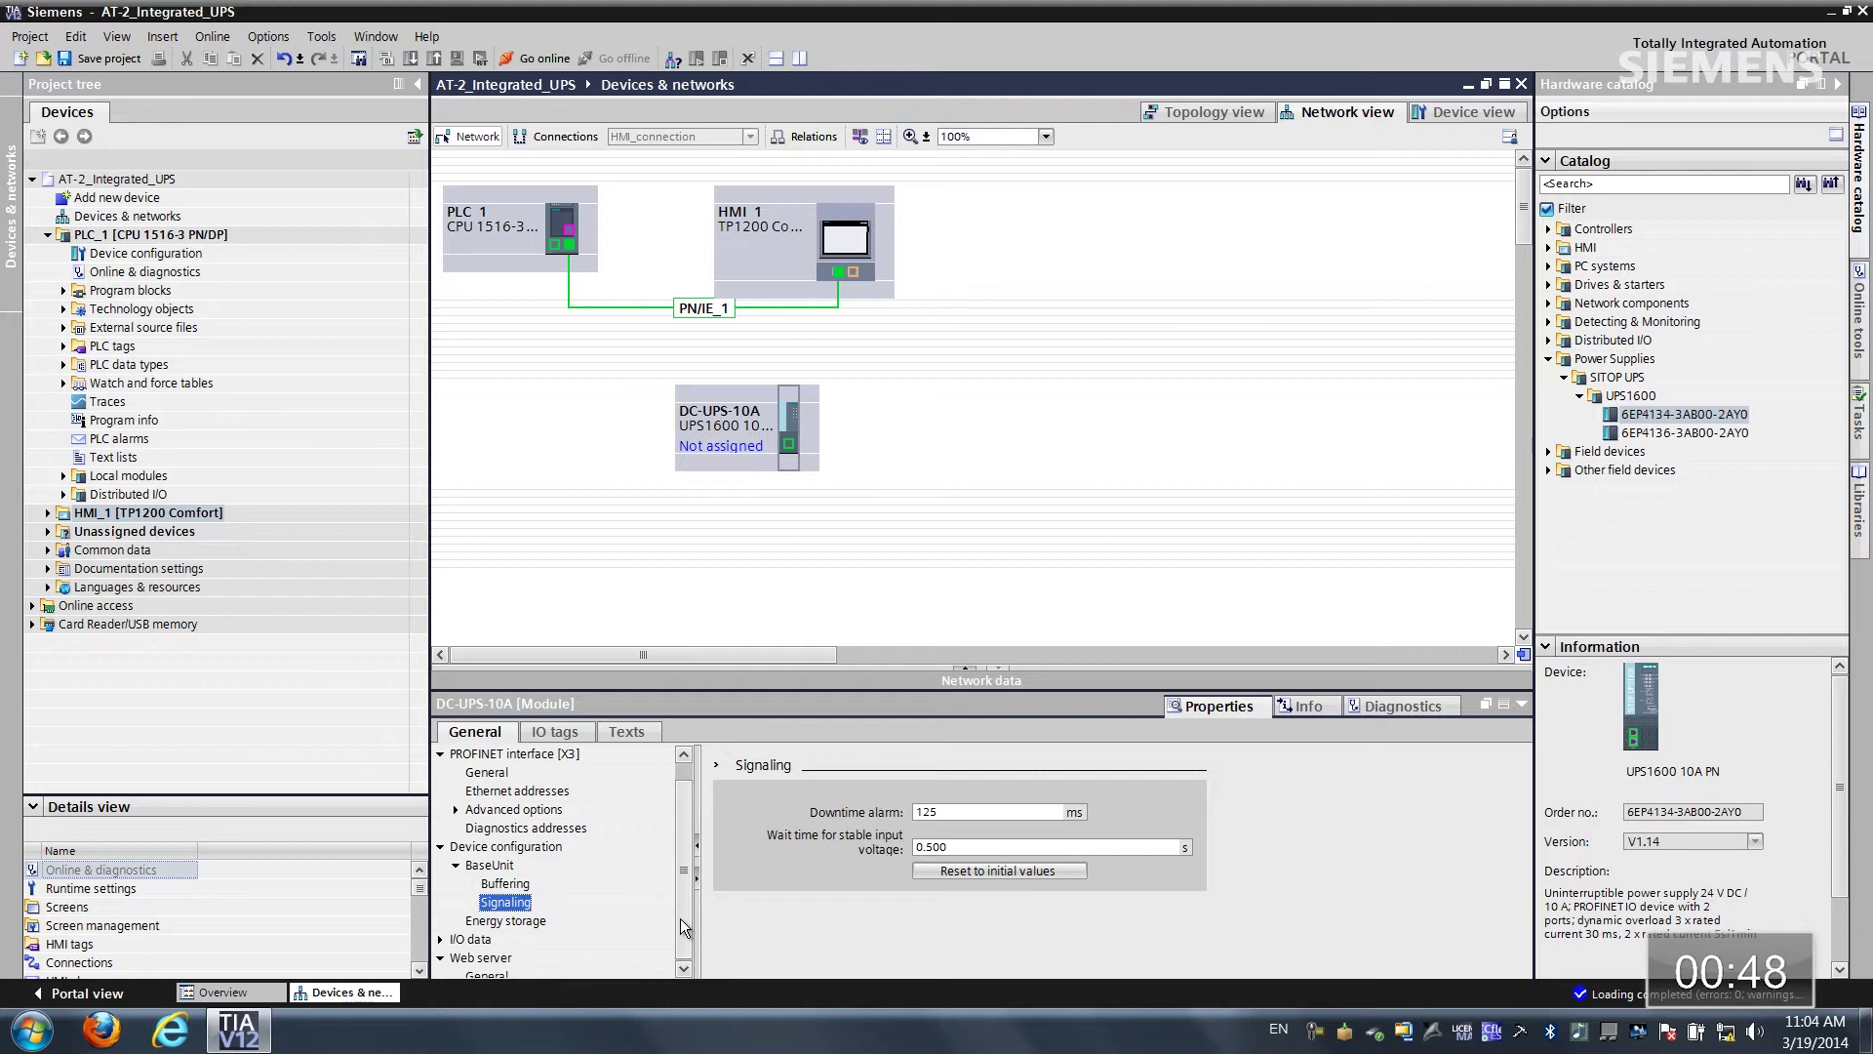
# Set energy storage to one SITOP UPS1100 3.2Ah battery module.
pyautogui.click(503, 922)
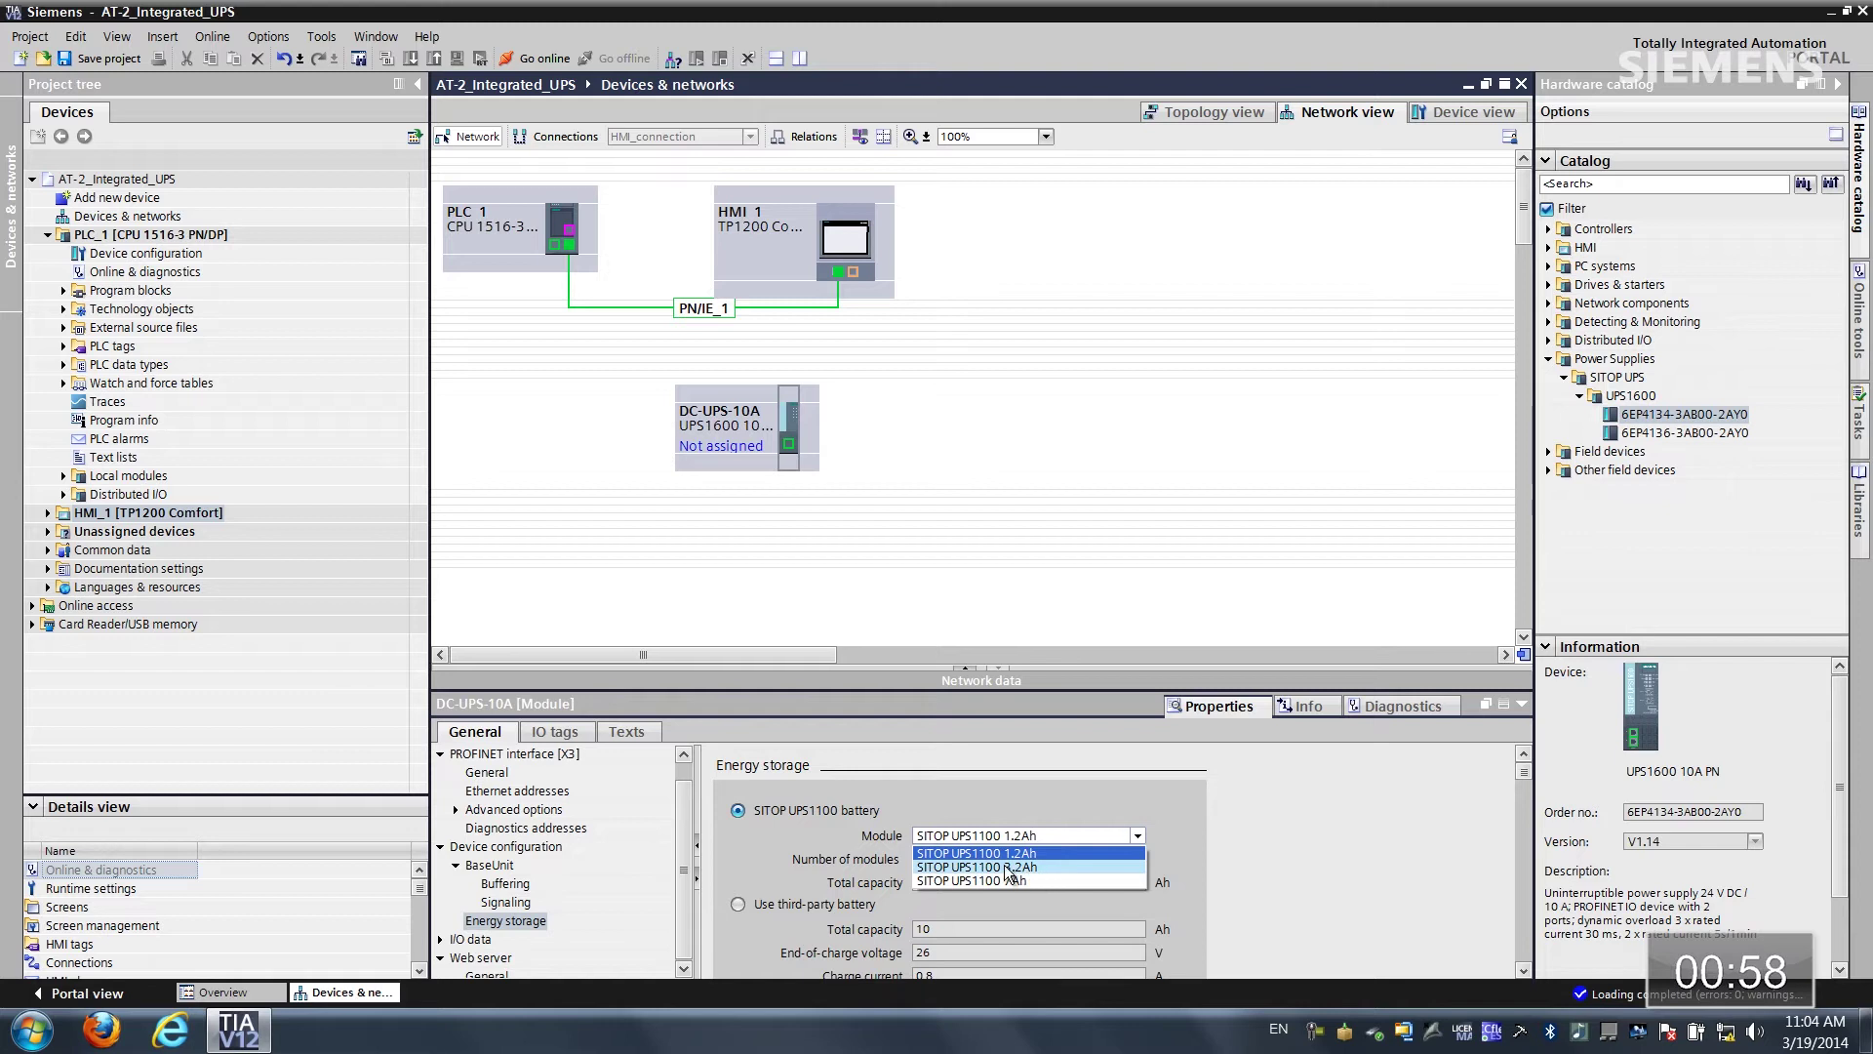
pyautogui.click(1017, 868)
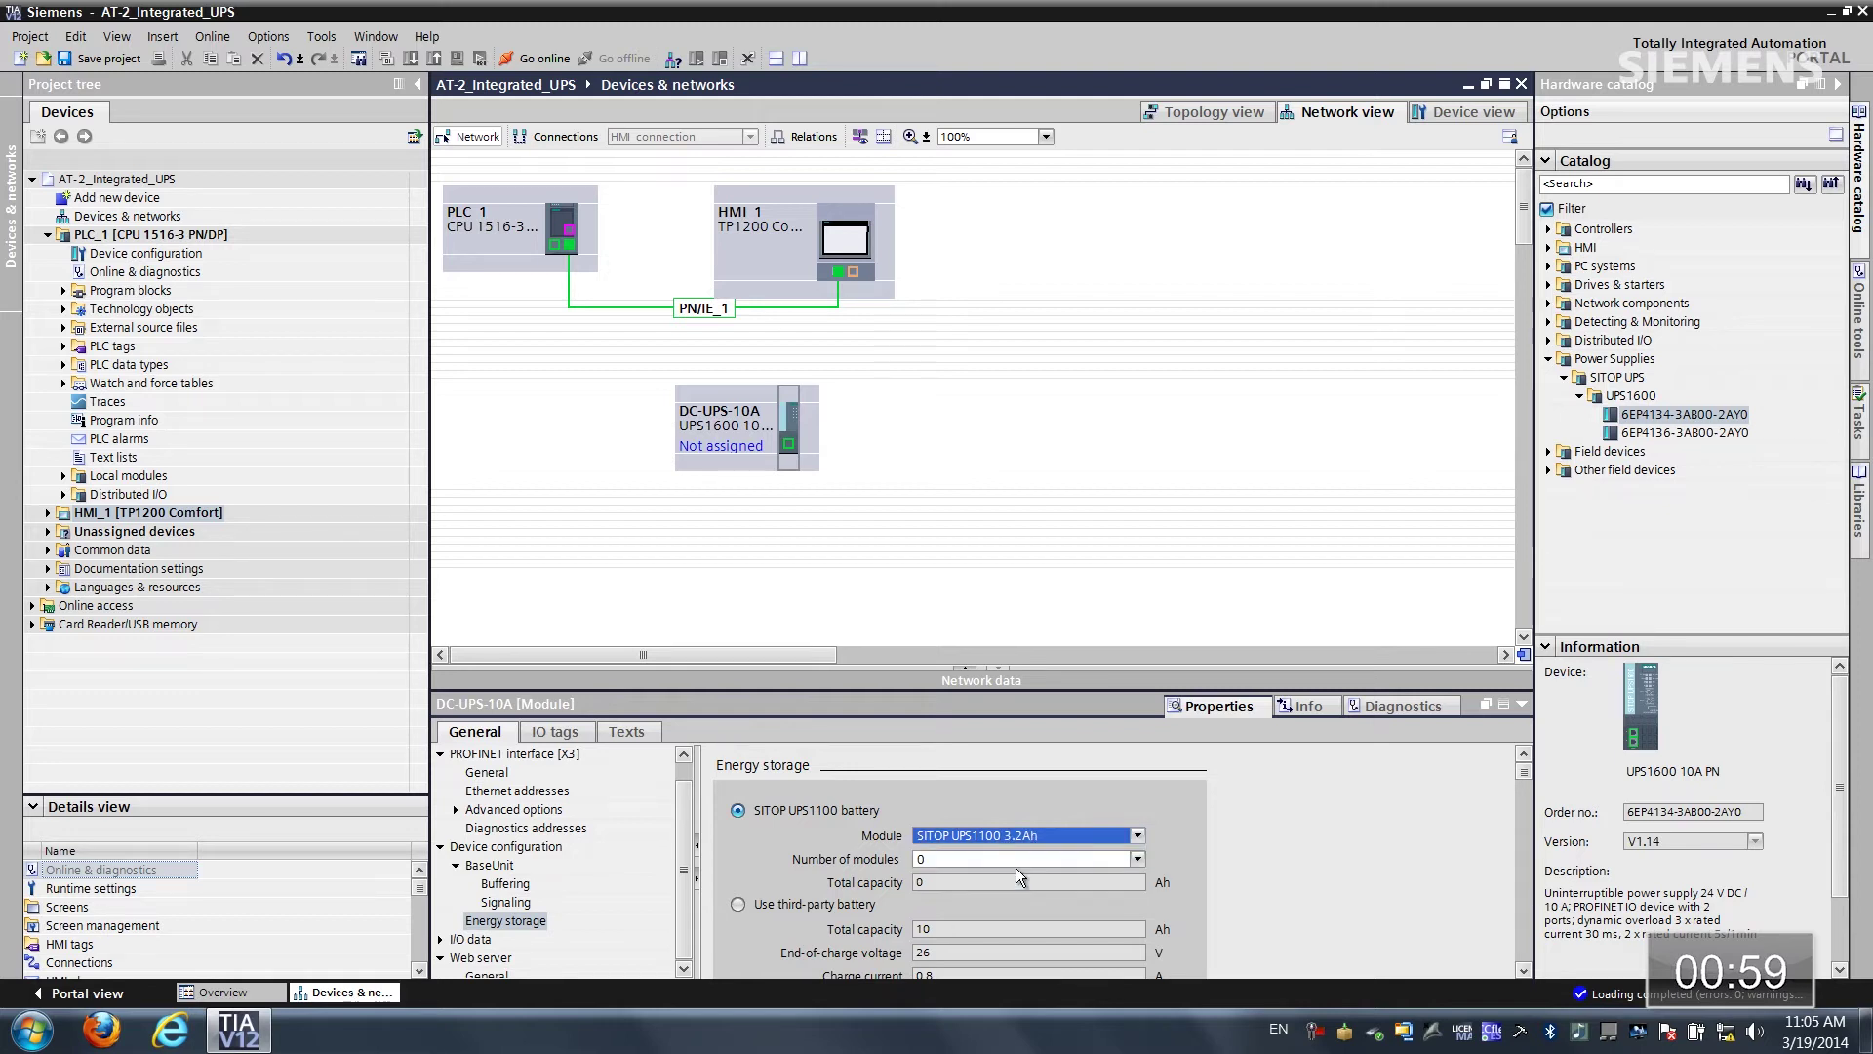
pyautogui.click(946, 857)
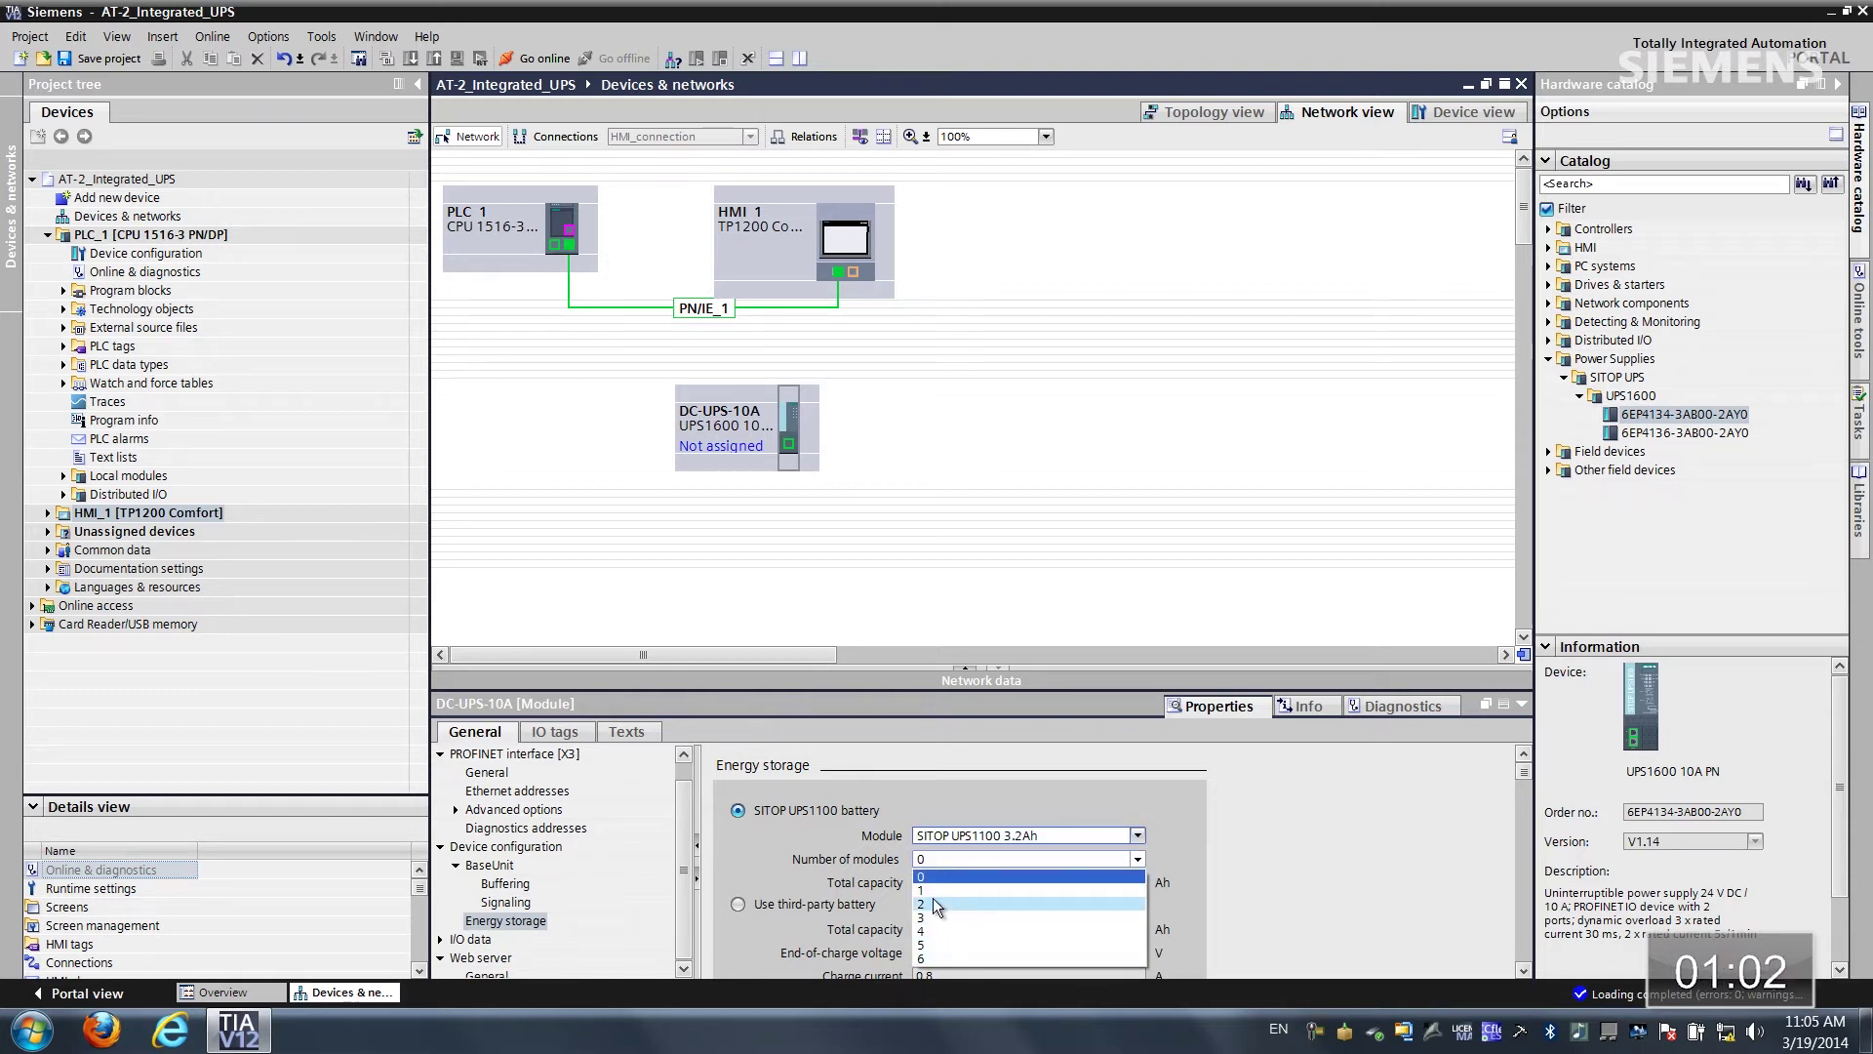
pyautogui.click(925, 891)
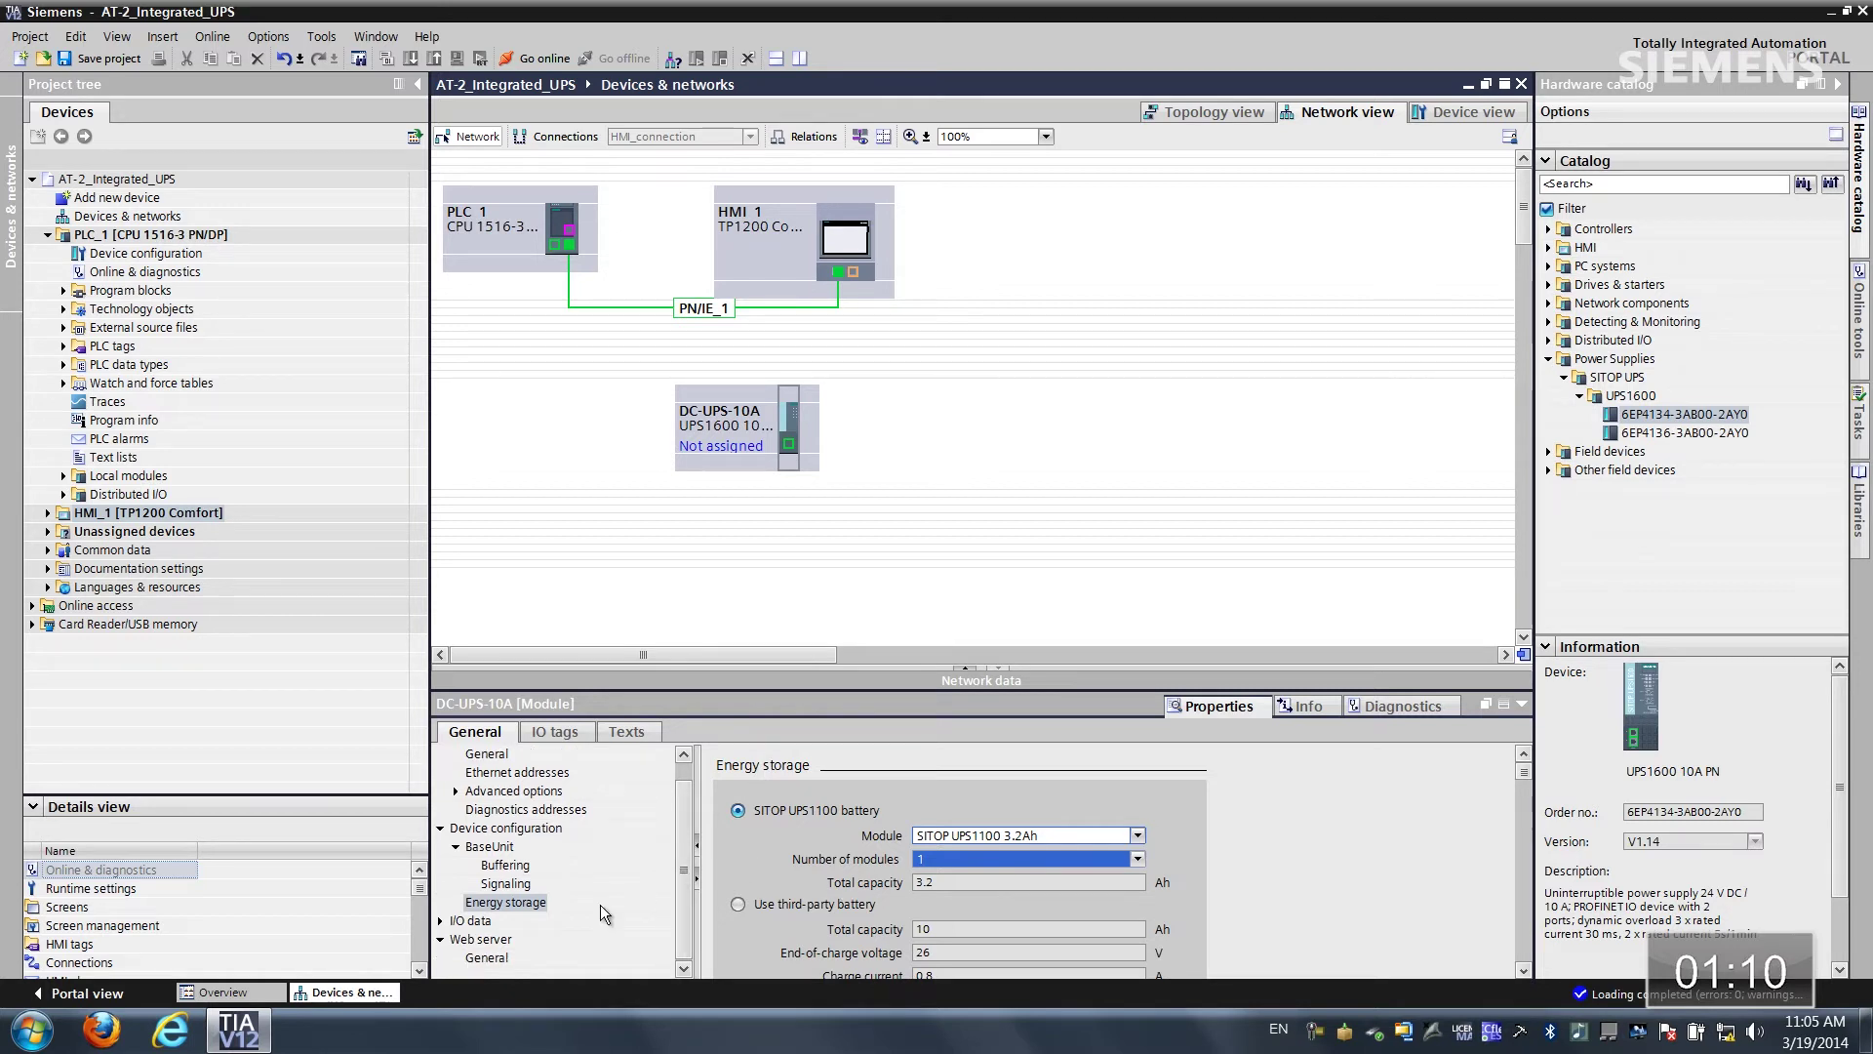
# Tick 'Activate web server on this module' for the UPS, then start linking the PLC port.
pyautogui.click(487, 958)
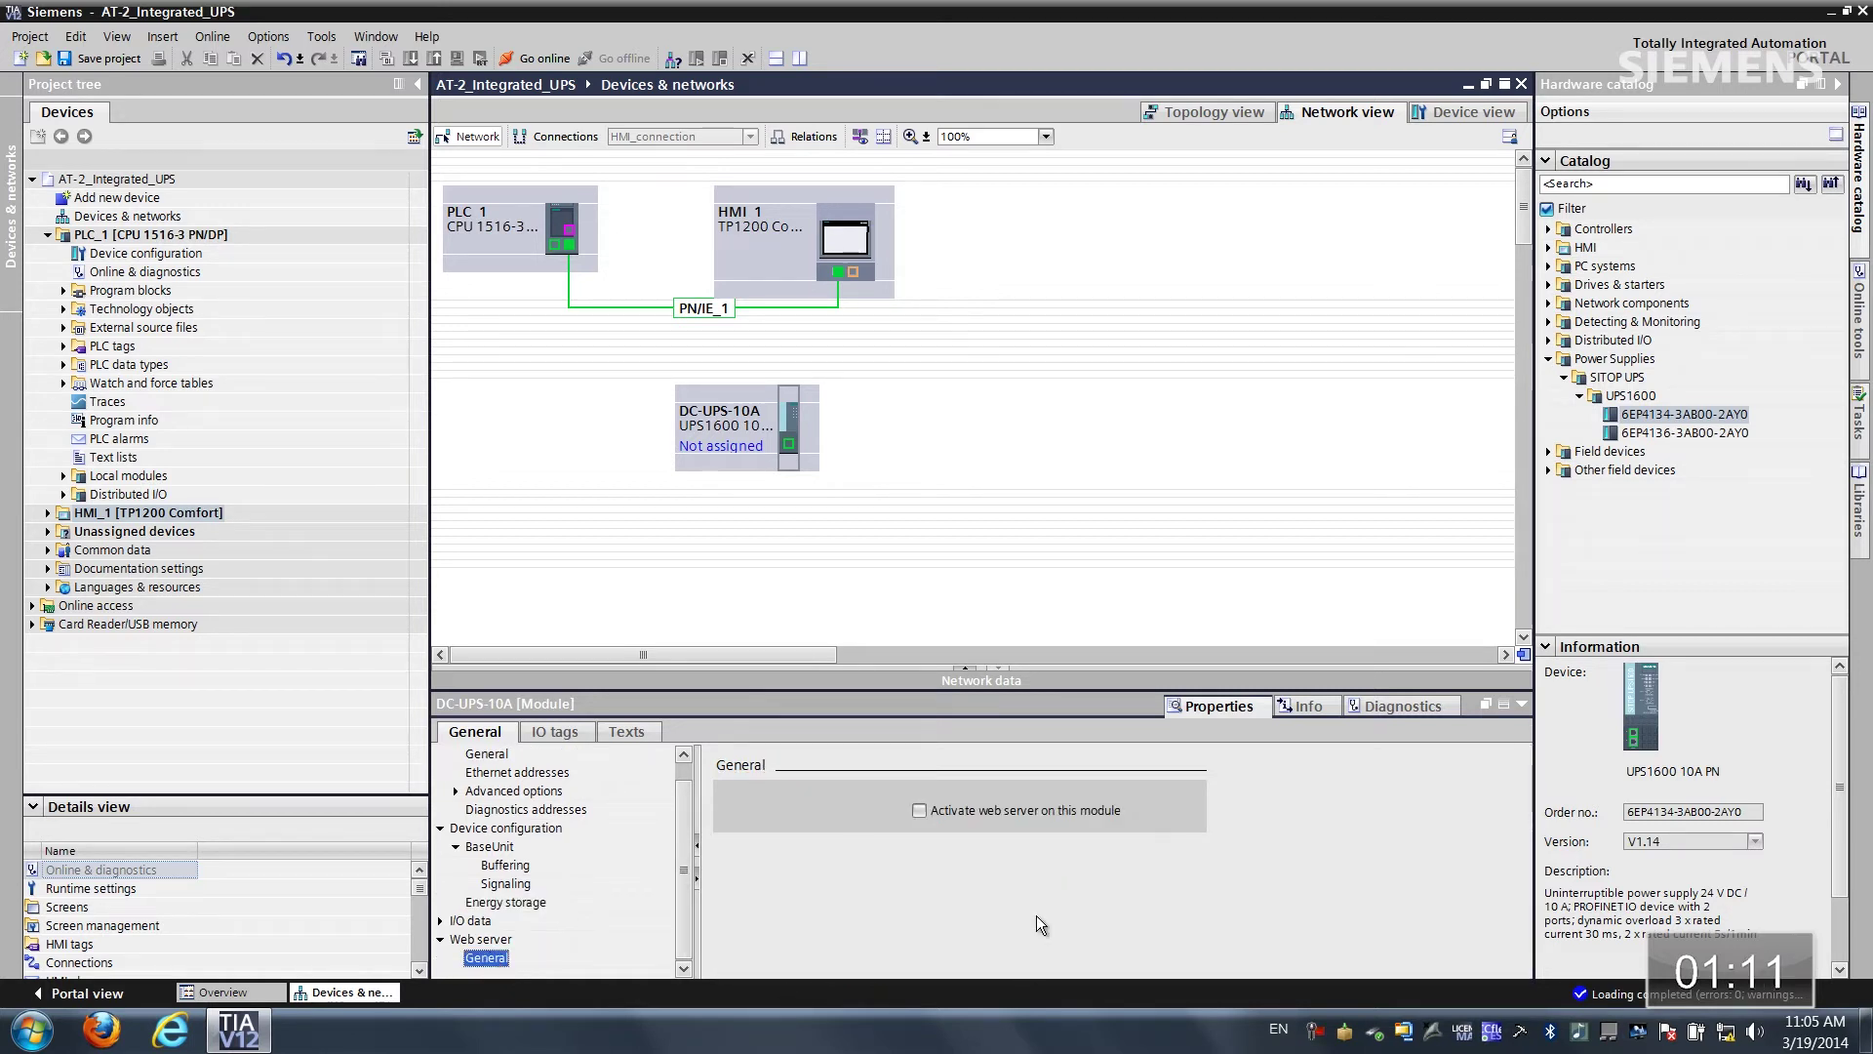
pyautogui.click(920, 811)
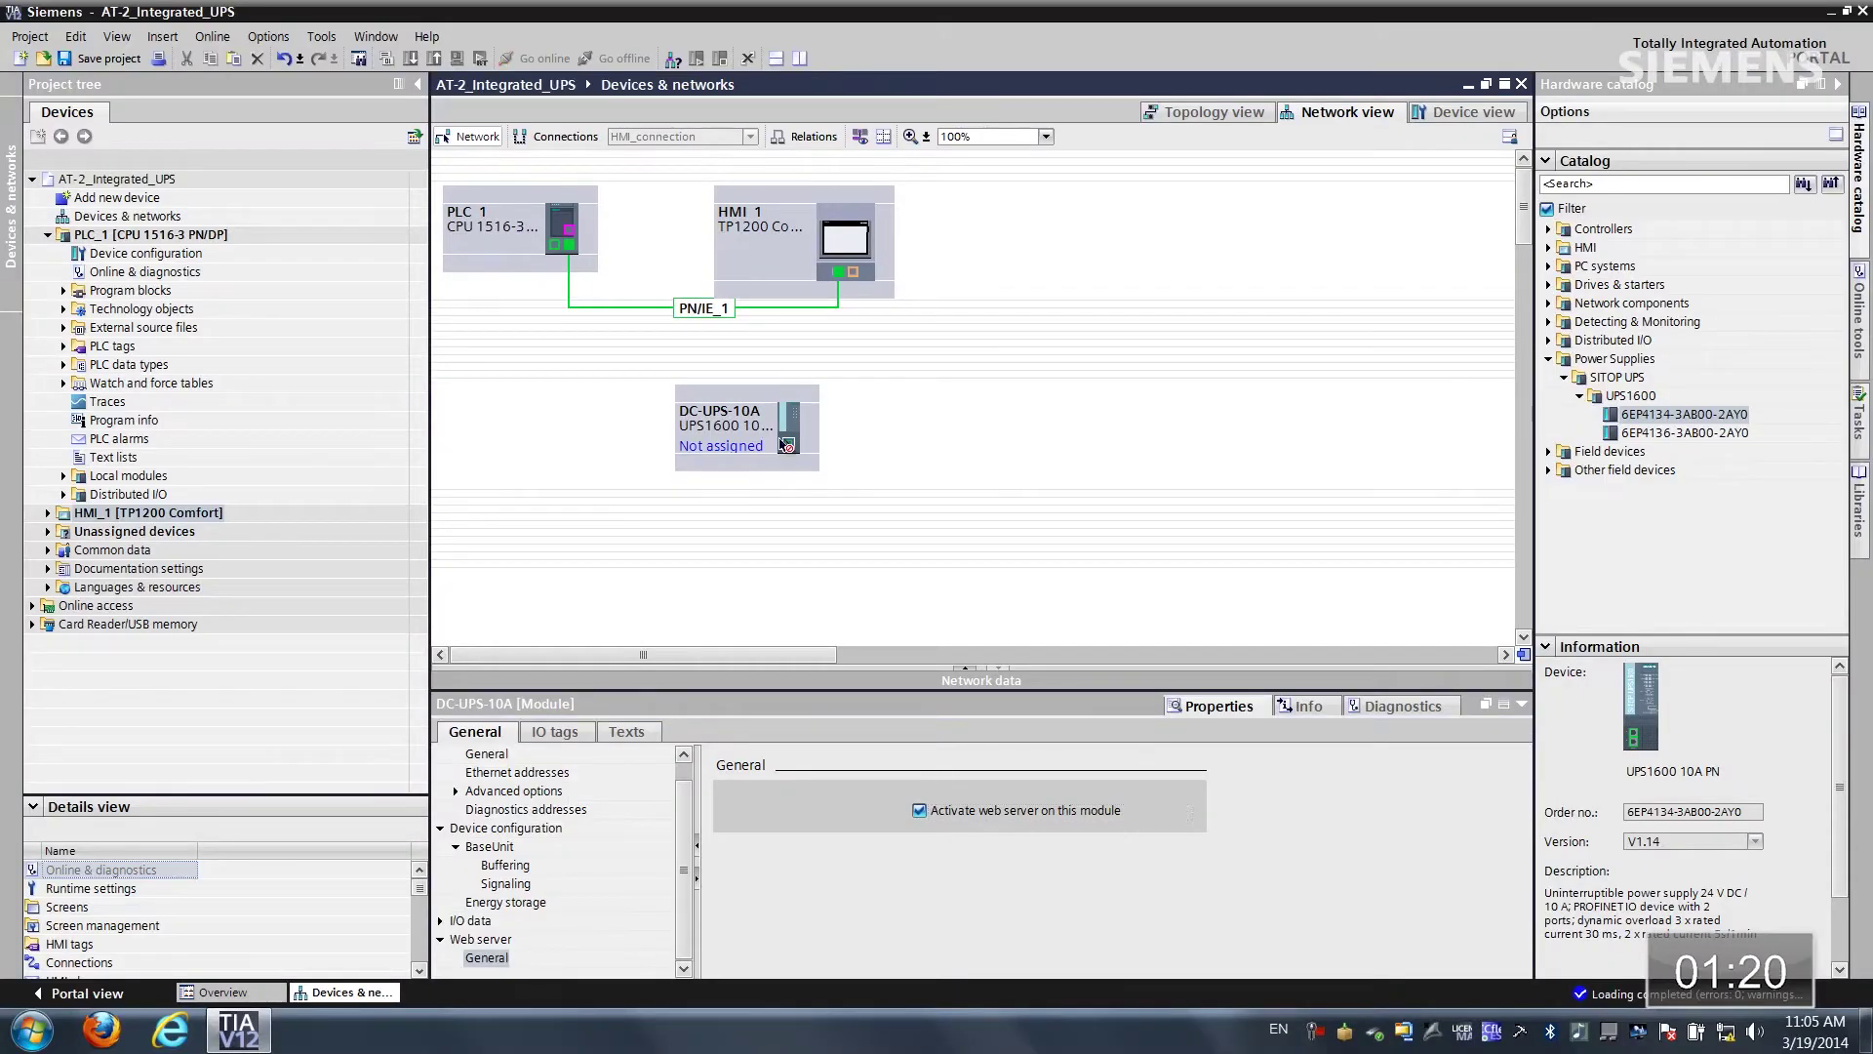
pyautogui.click(771, 439)
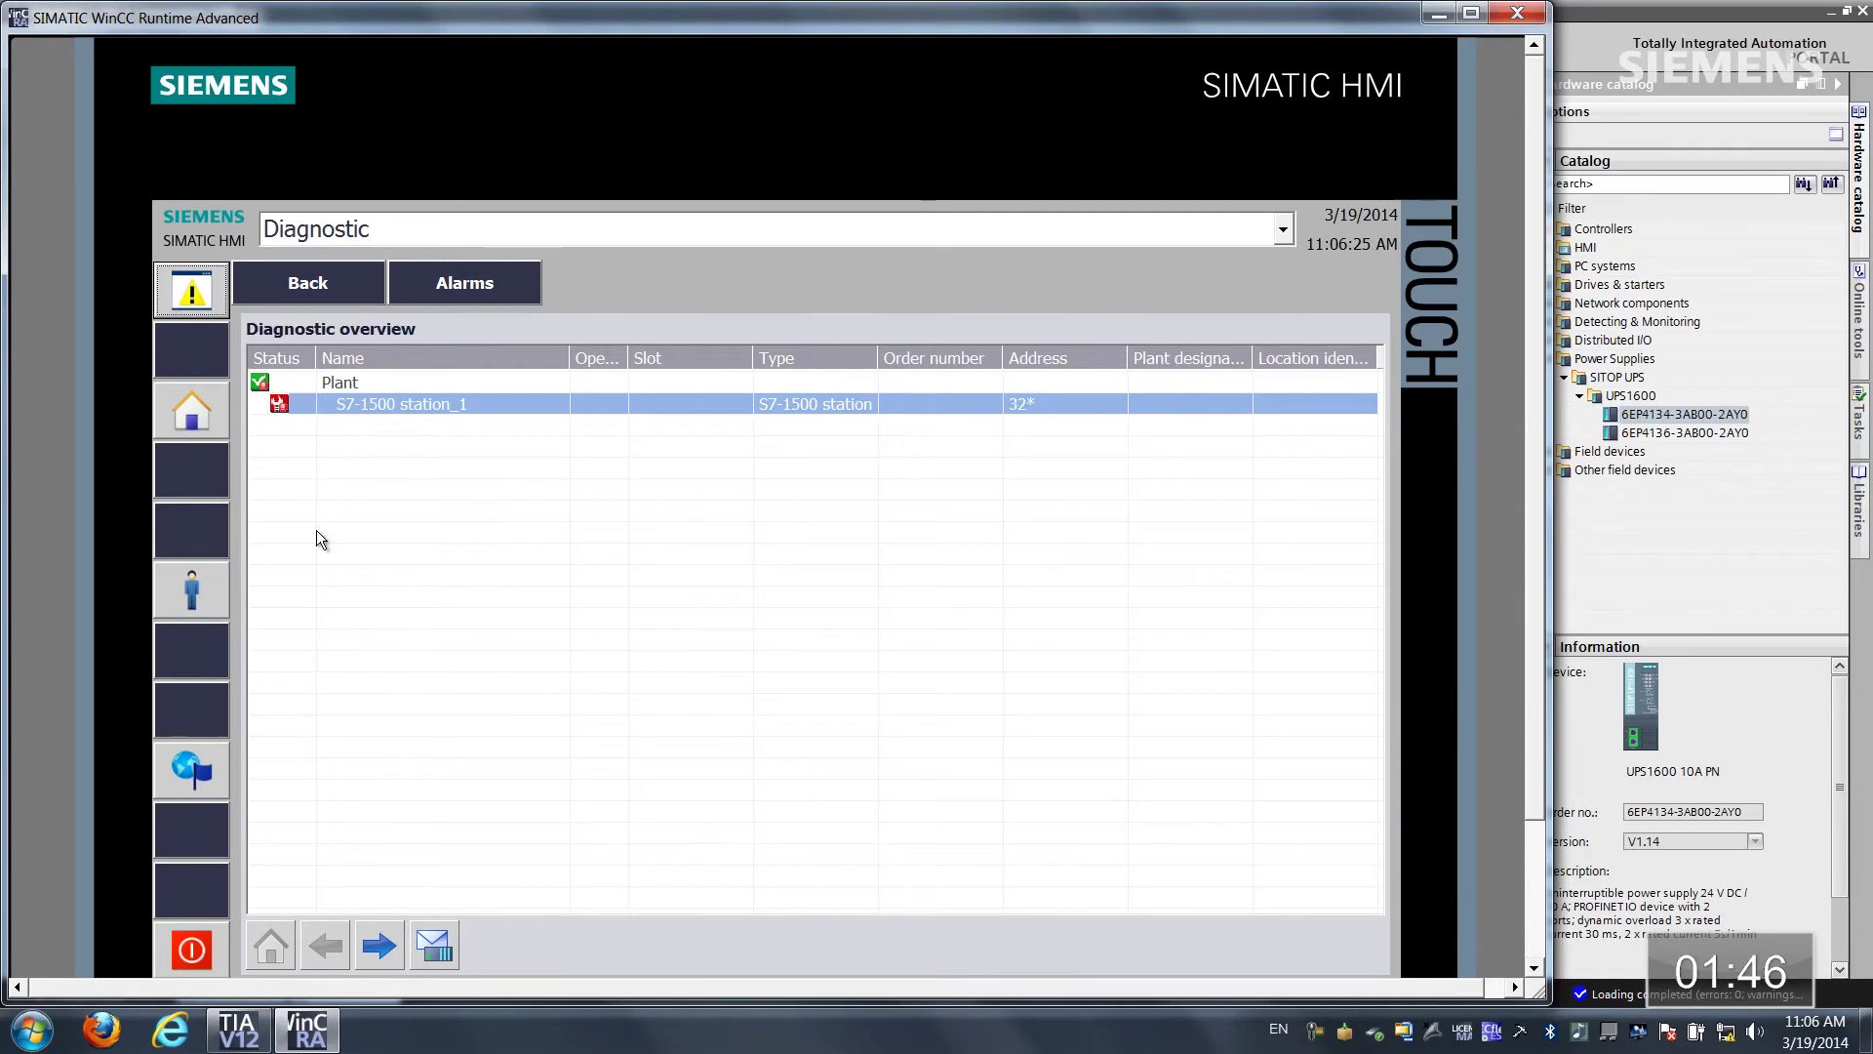
# Drill from S7-1500 station_1 through PLC_1, PROFINET IO-System and DC-UPS-10A to Config Submodule.
pyautogui.doubleClick(280, 407)
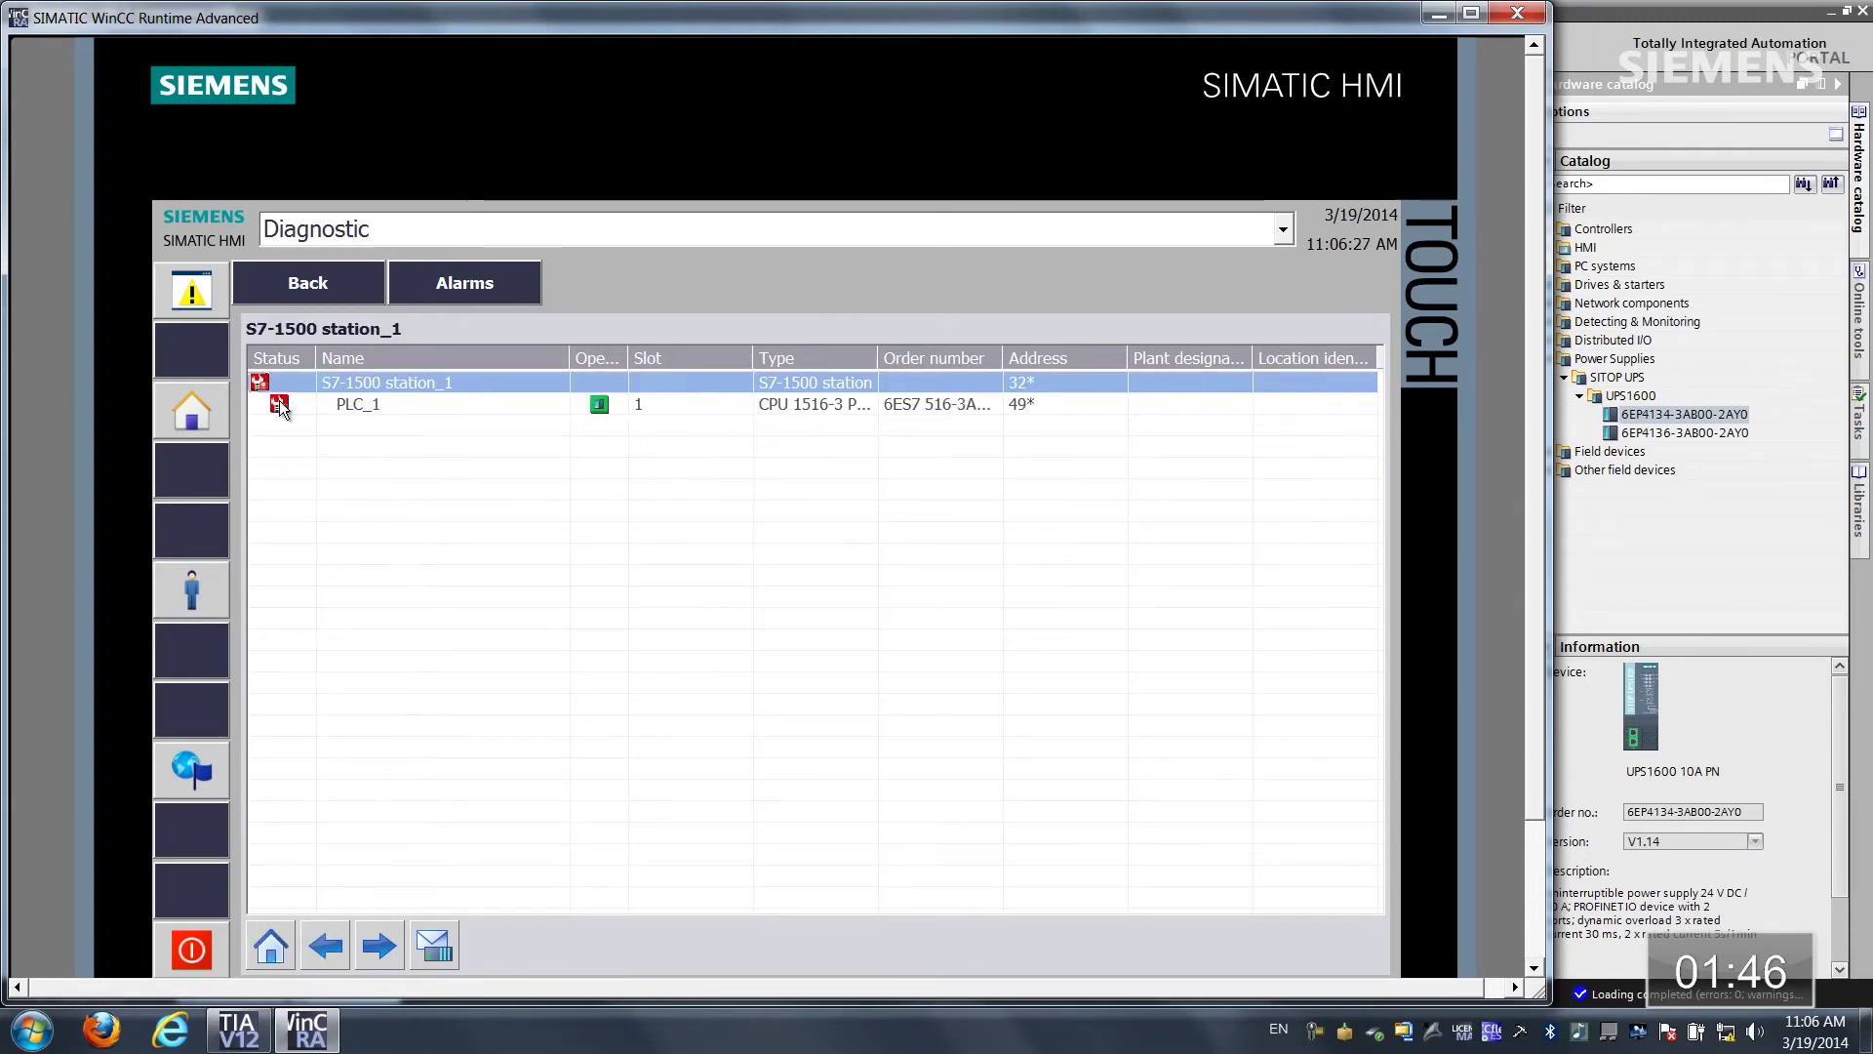
pyautogui.doubleClick(280, 408)
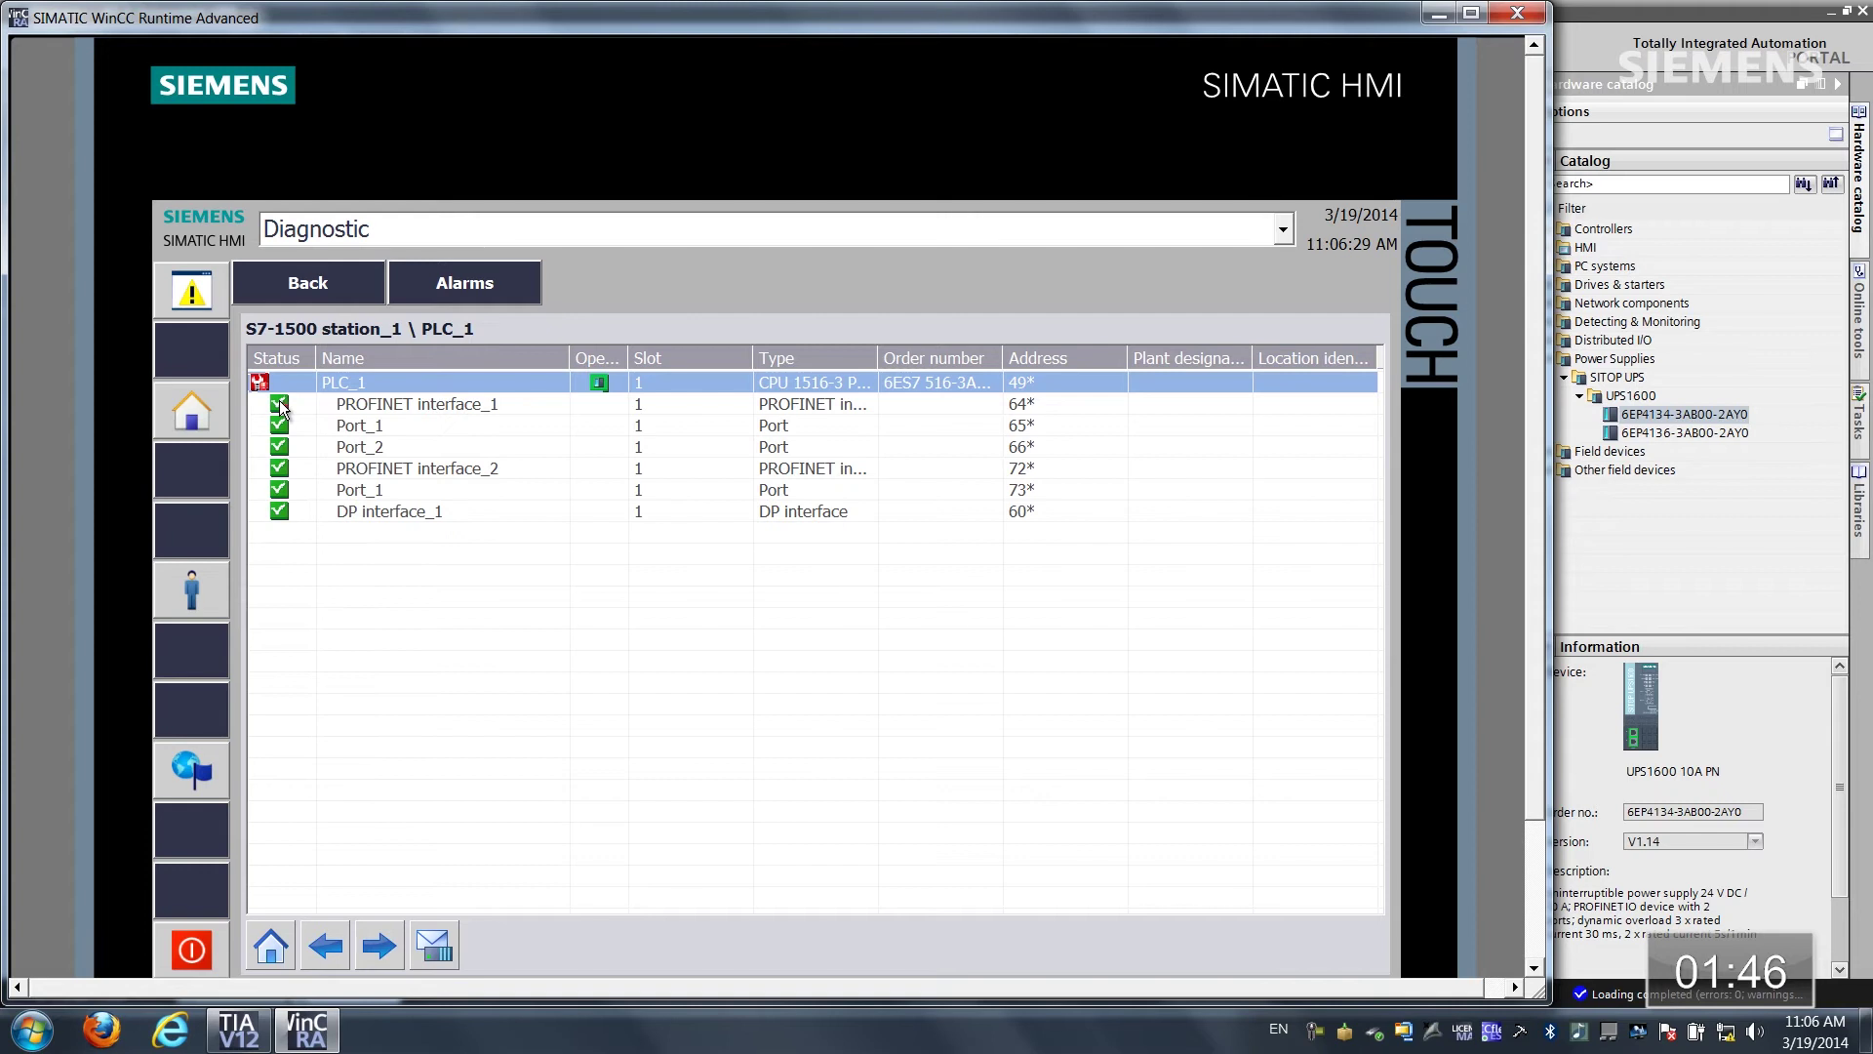
pyautogui.doubleClick(280, 408)
pyautogui.doubleClick(280, 406)
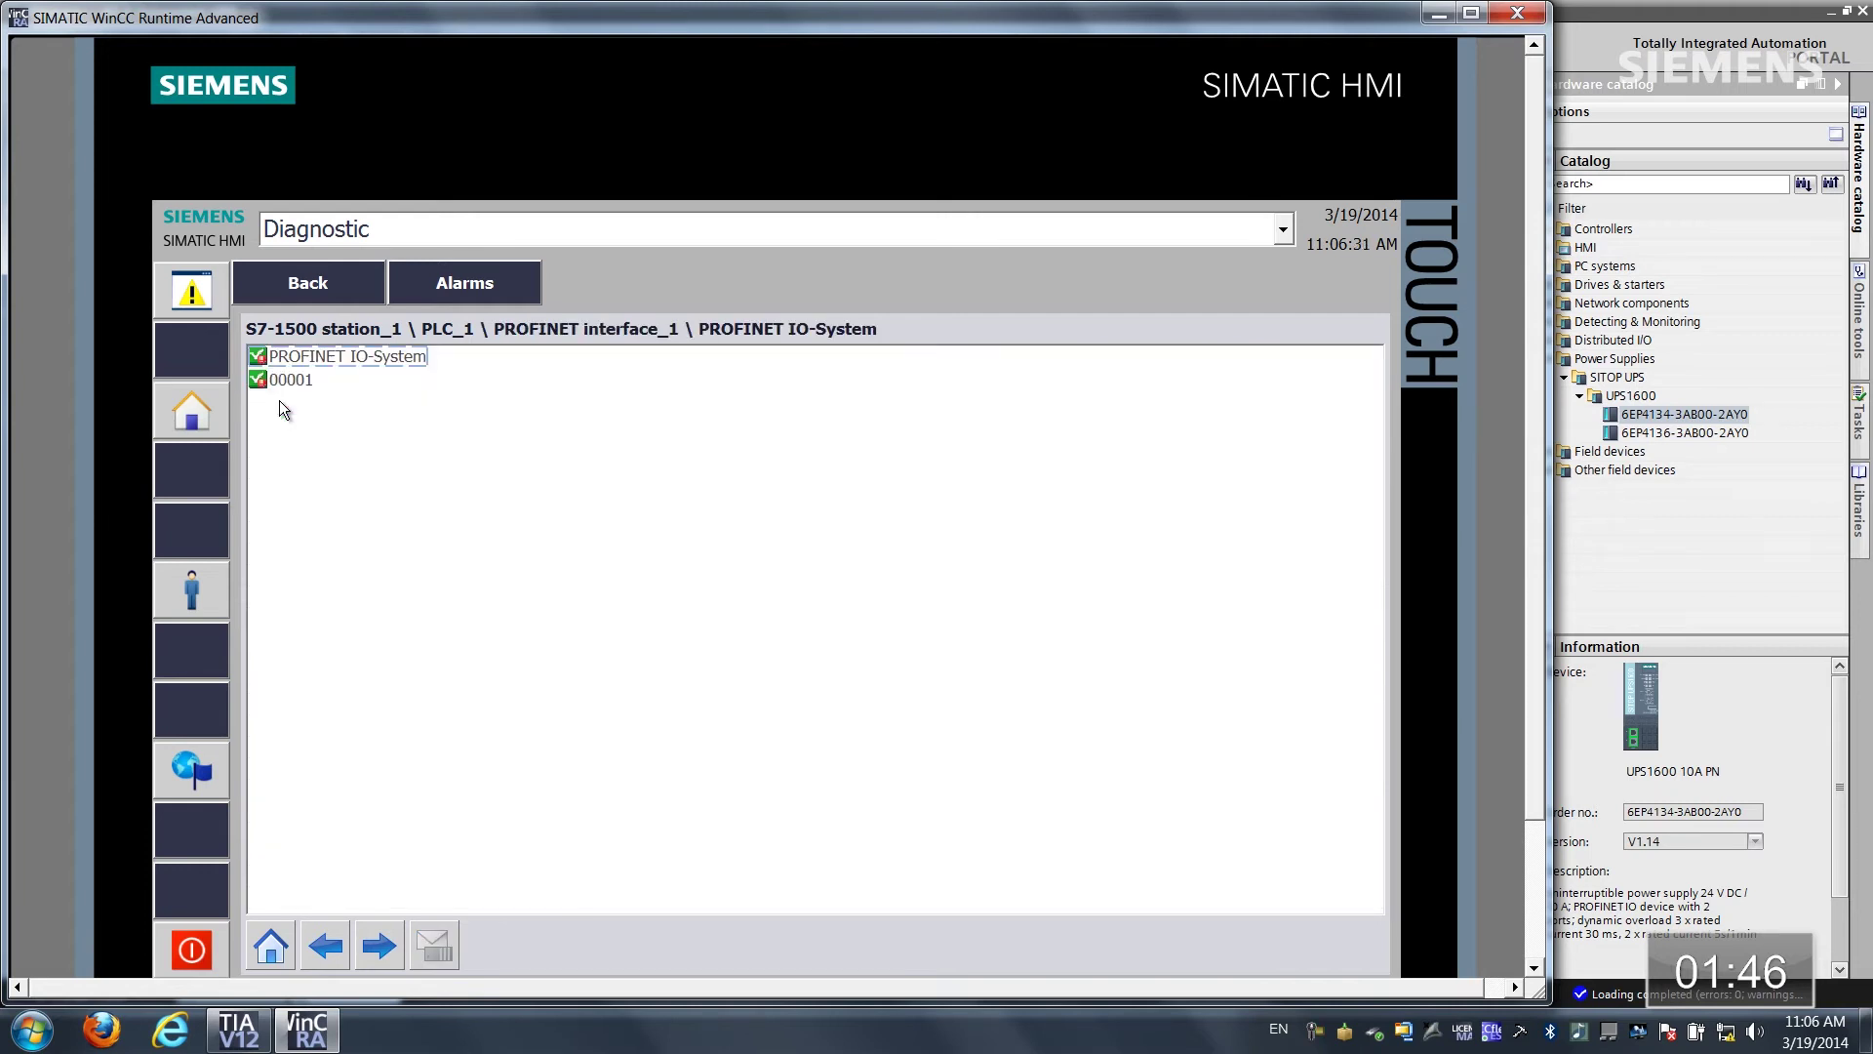
pyautogui.doubleClick(275, 383)
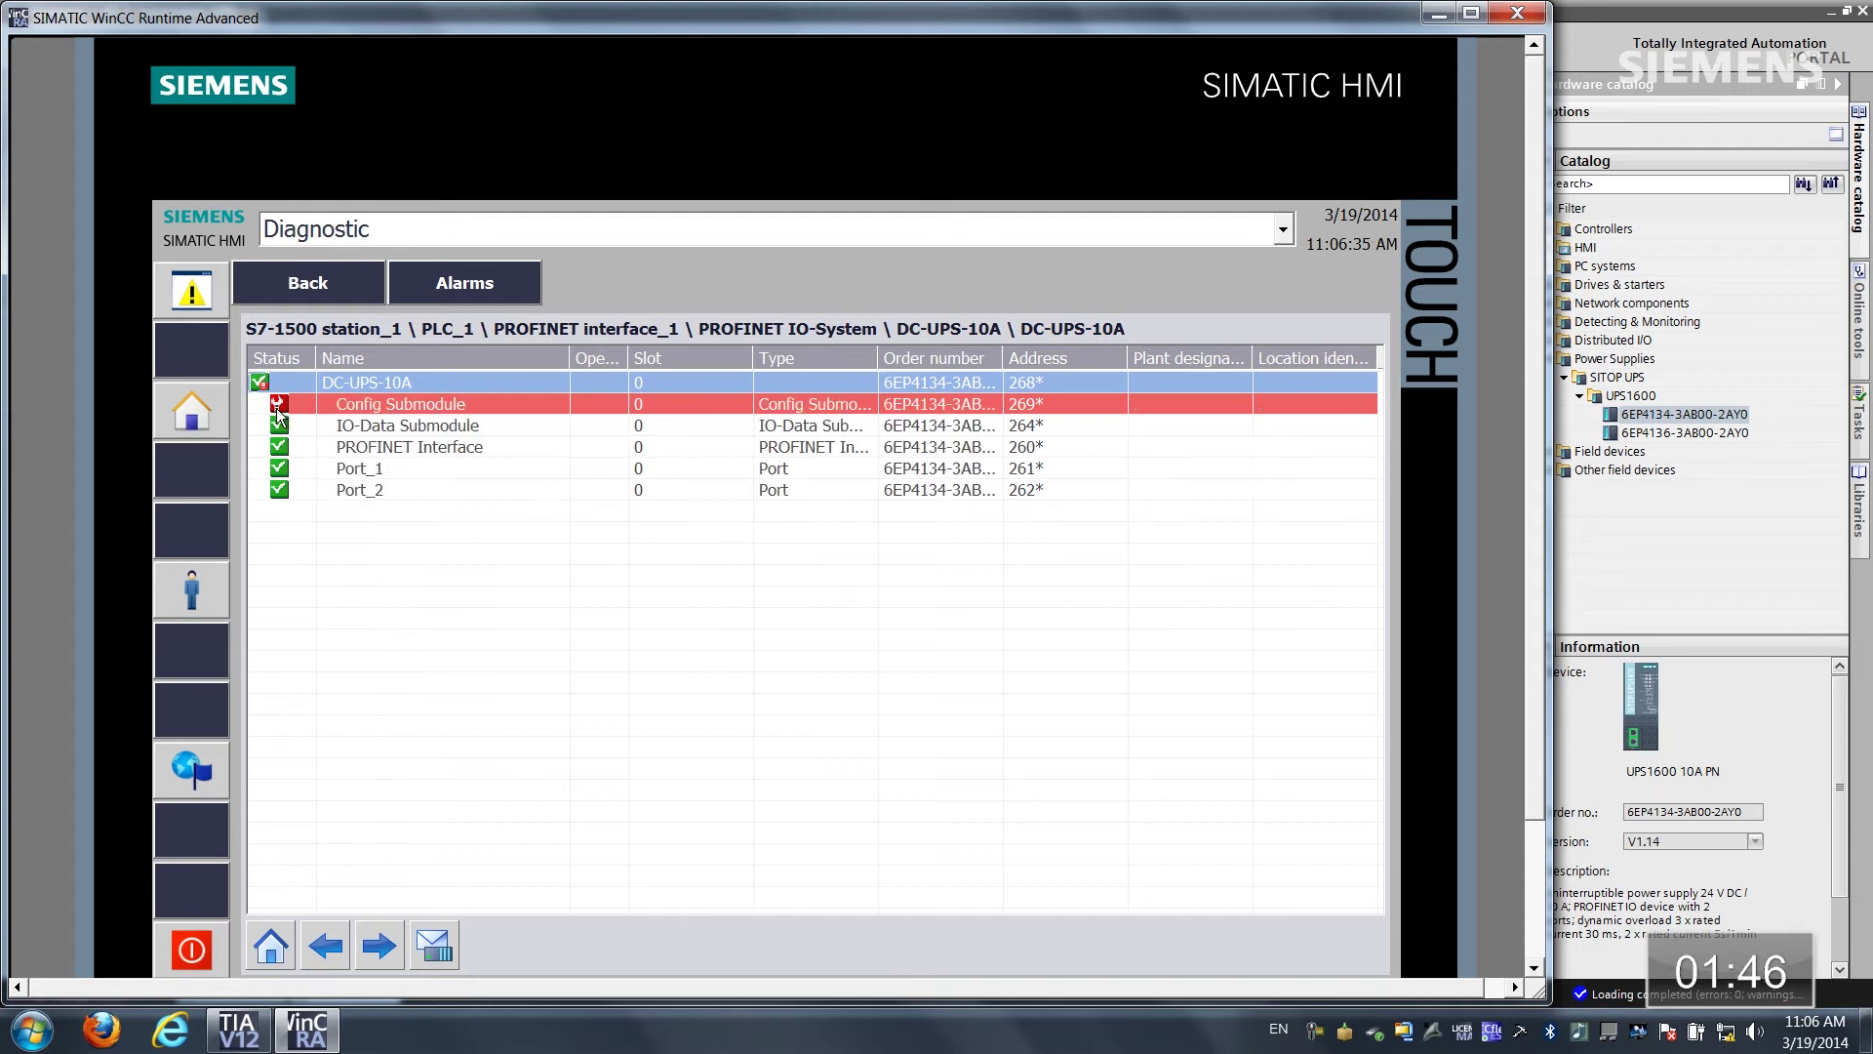
pyautogui.doubleClick(280, 405)
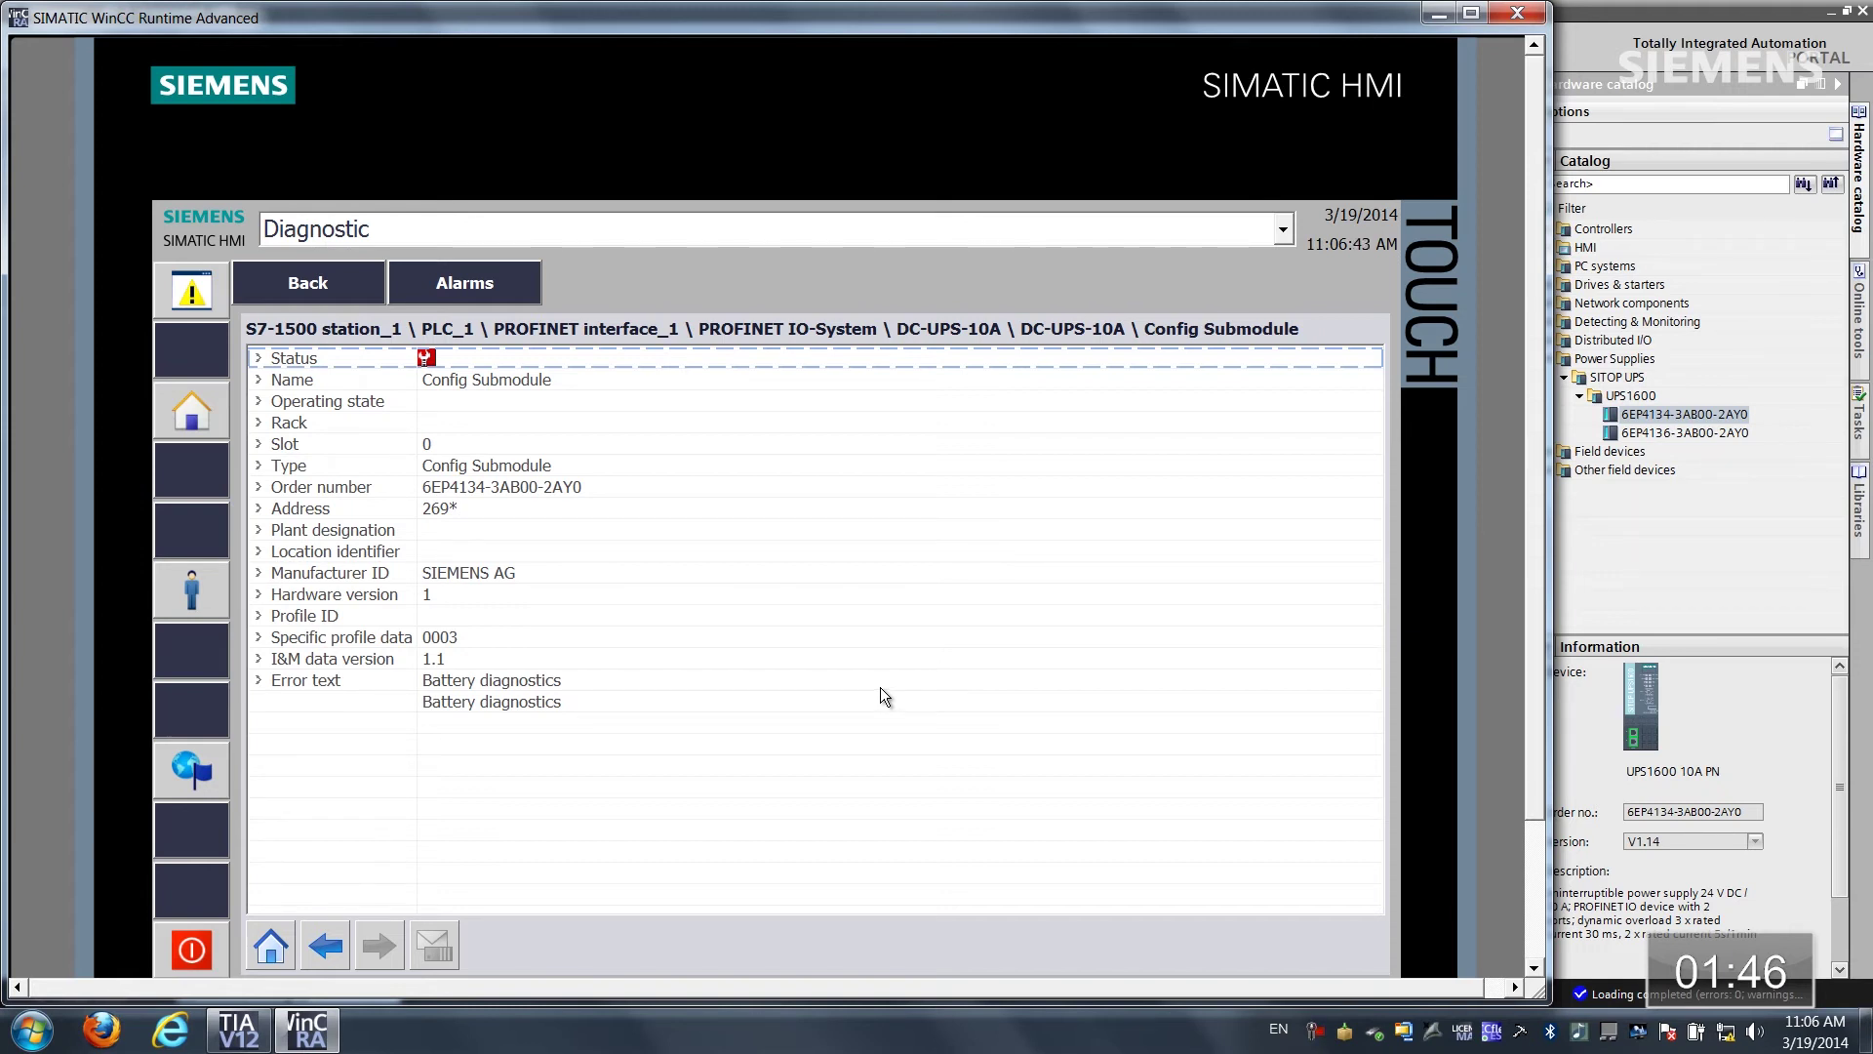
pyautogui.click(106, 1031)
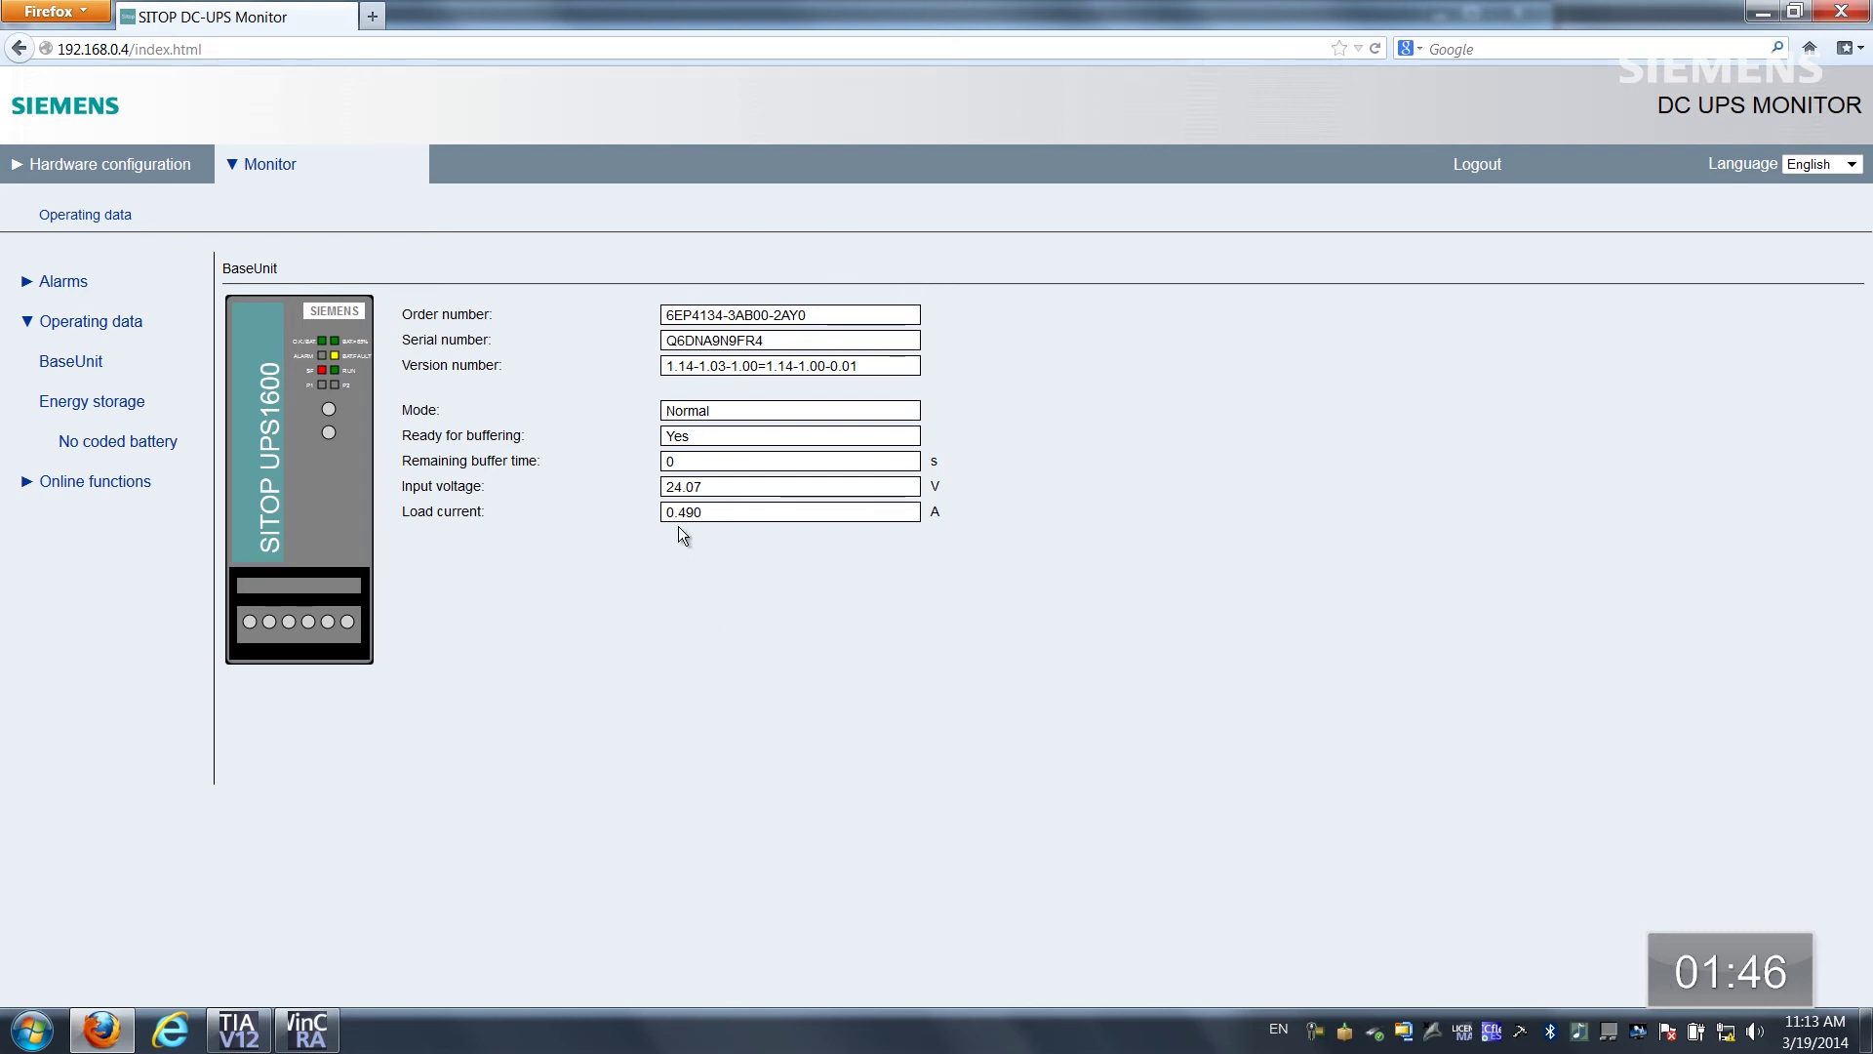
# List the pending alarms for insufficient charge level and battery communication fault.
pyautogui.click(49, 285)
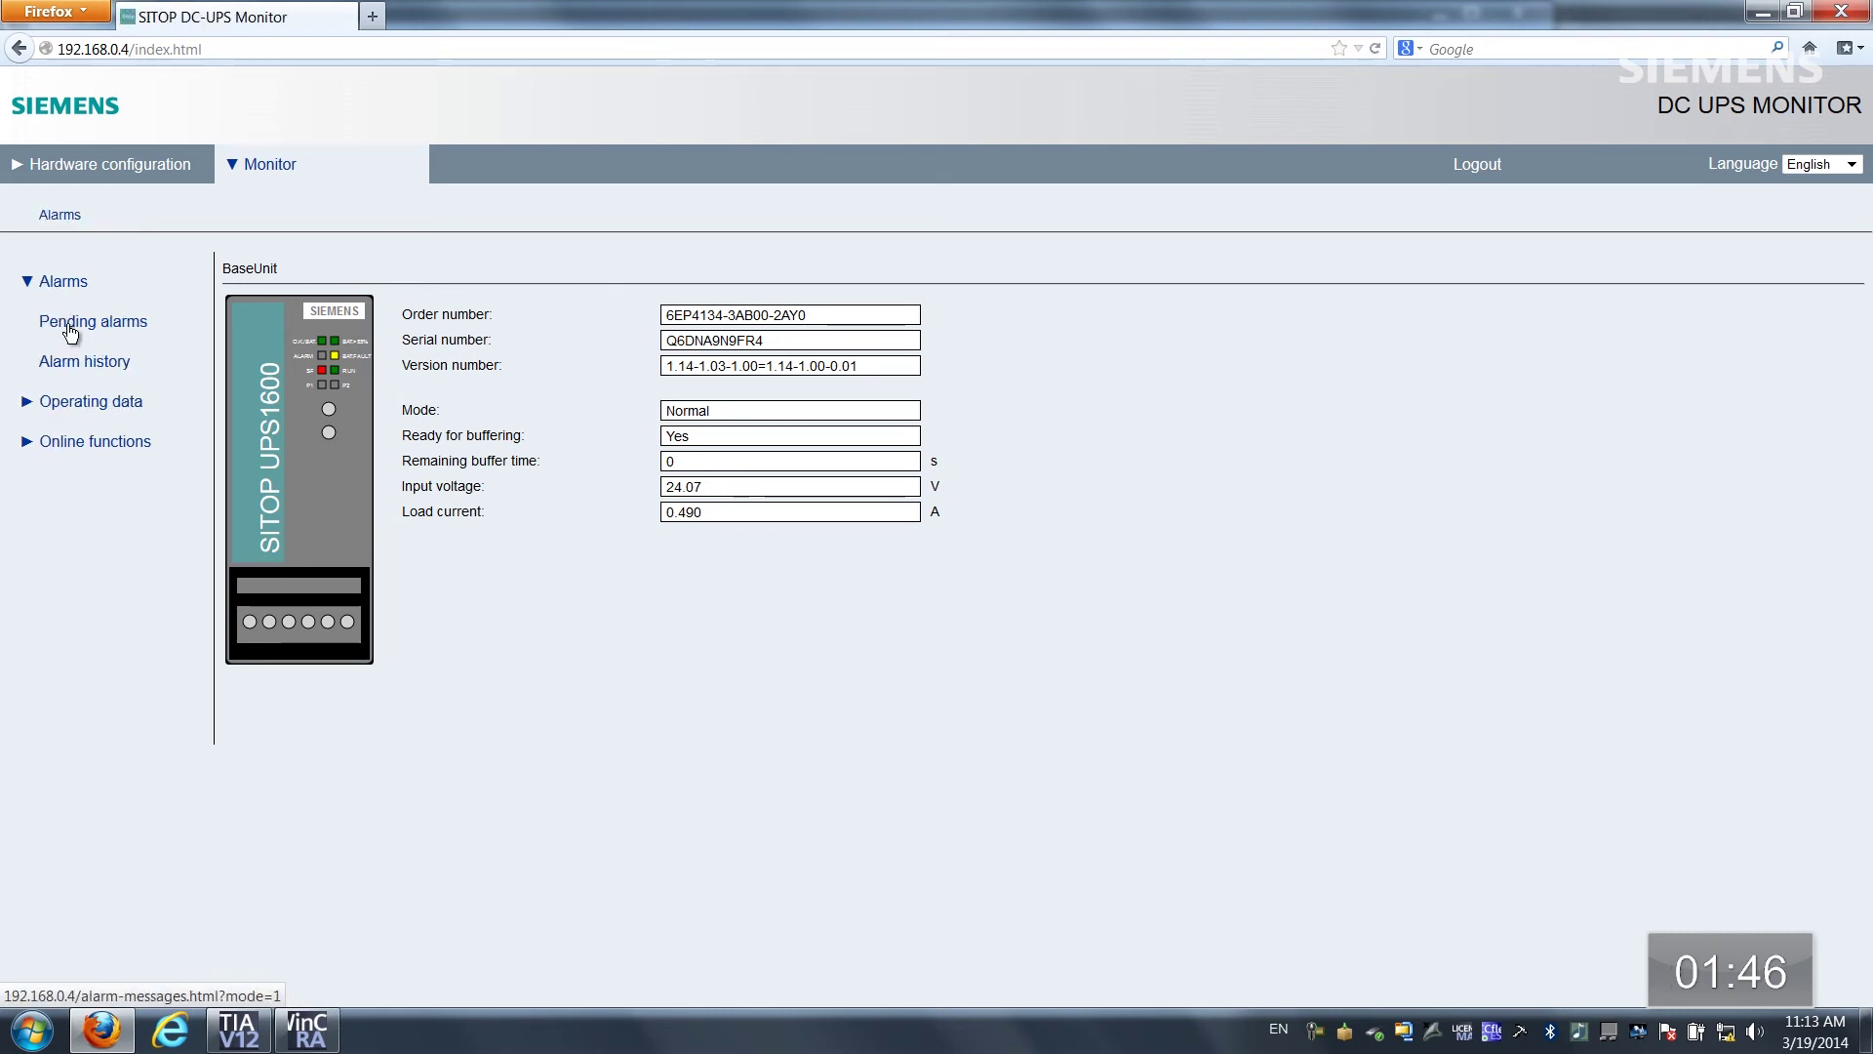
pyautogui.click(70, 320)
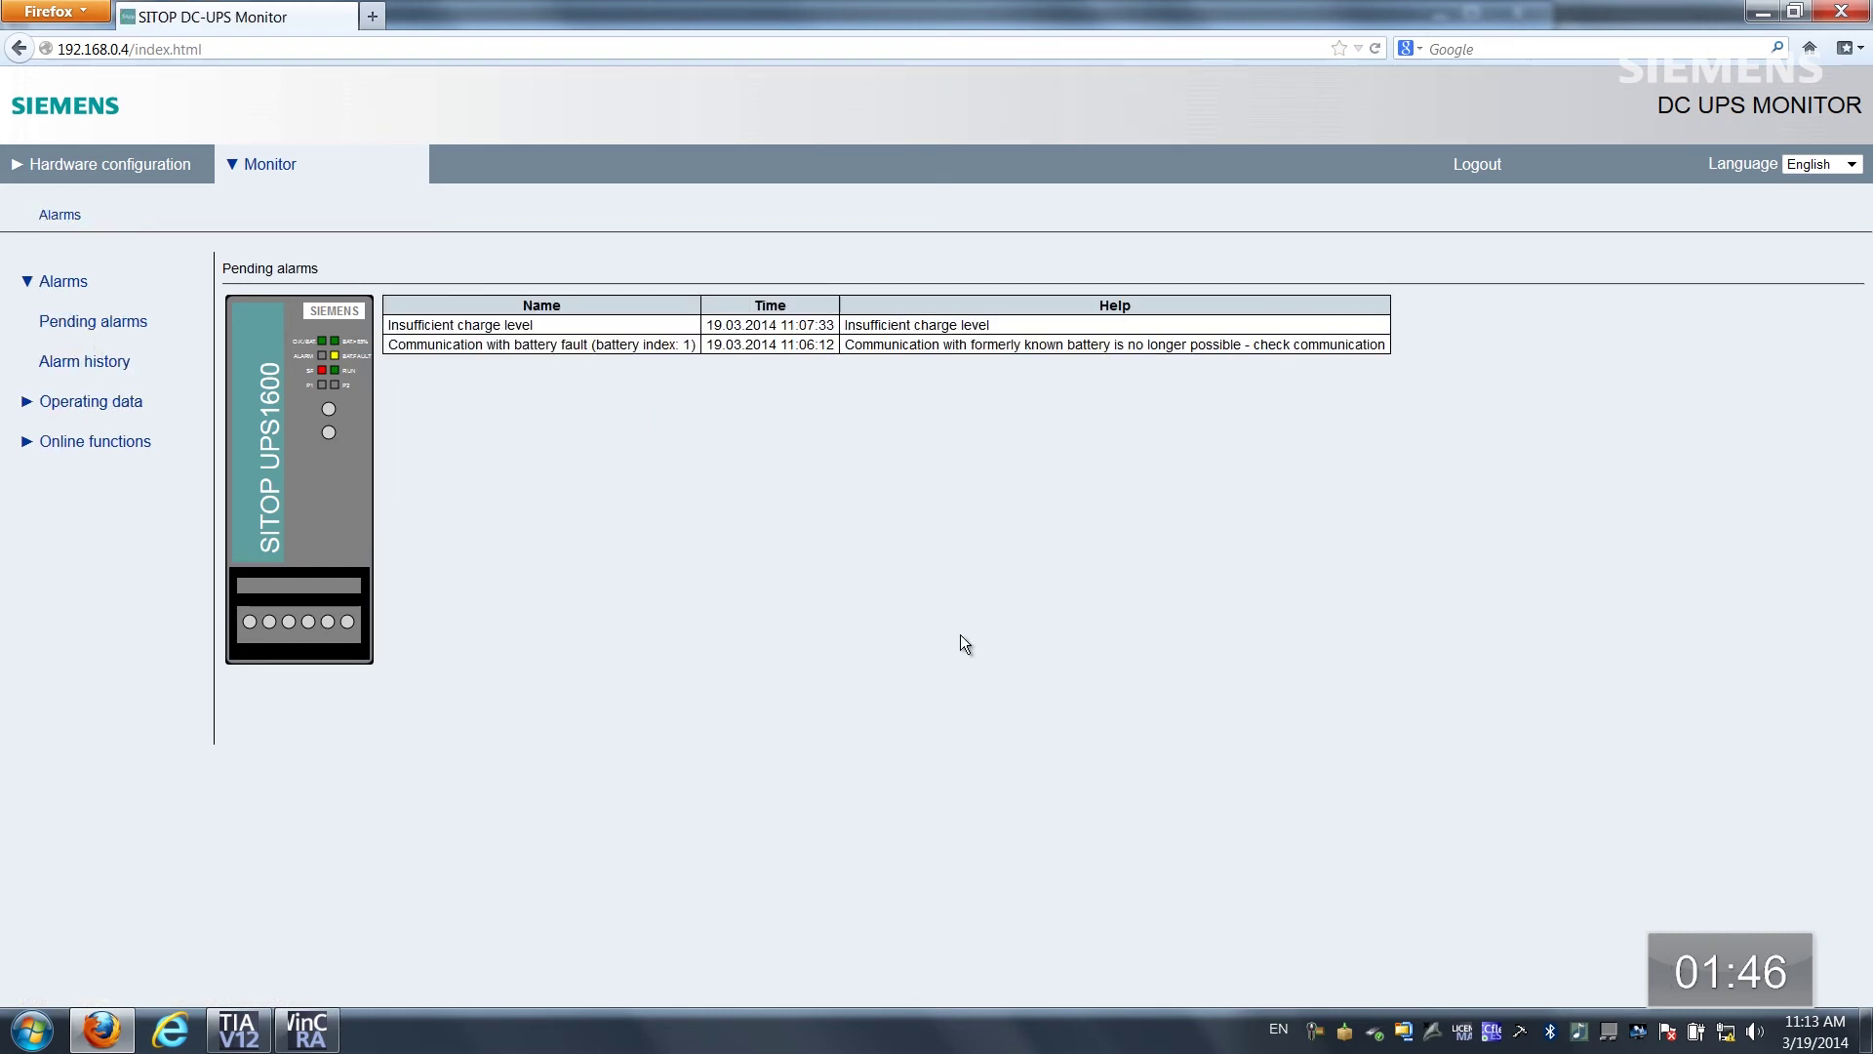